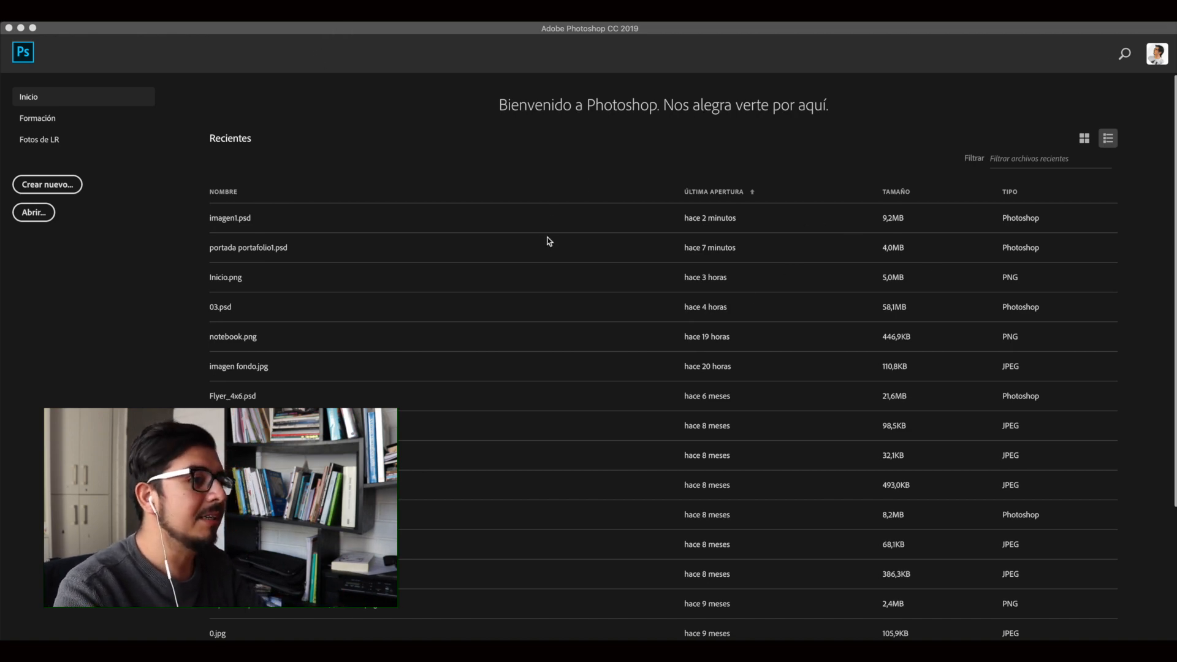
left_click(127, 32)
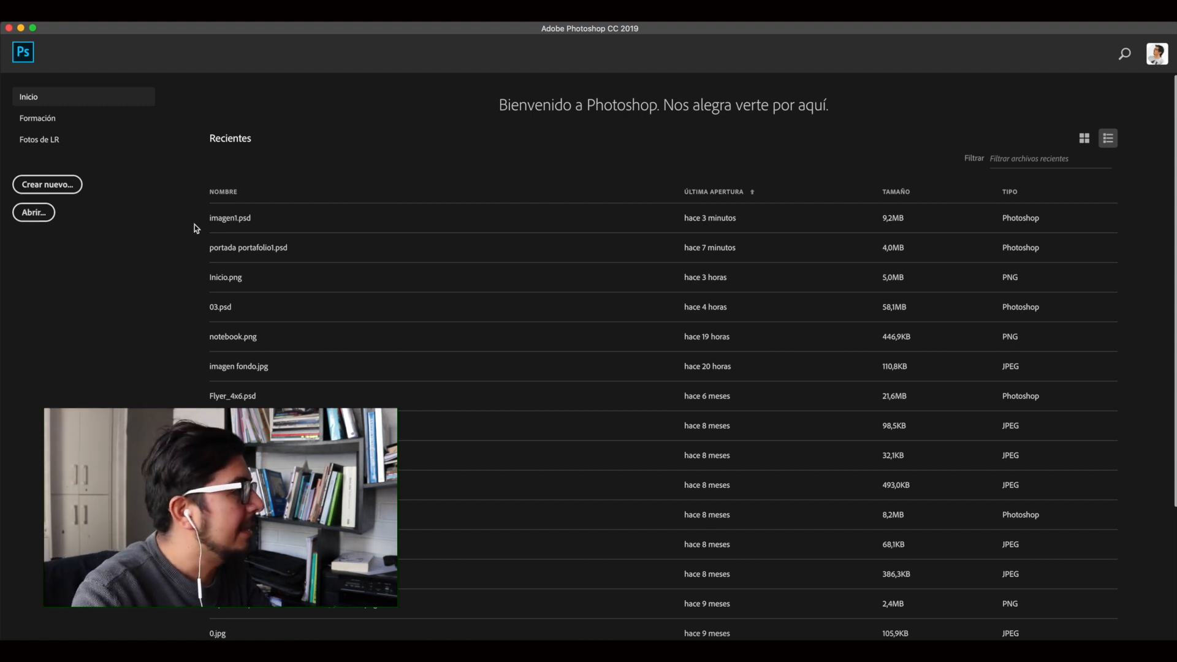
left_click(92, 9)
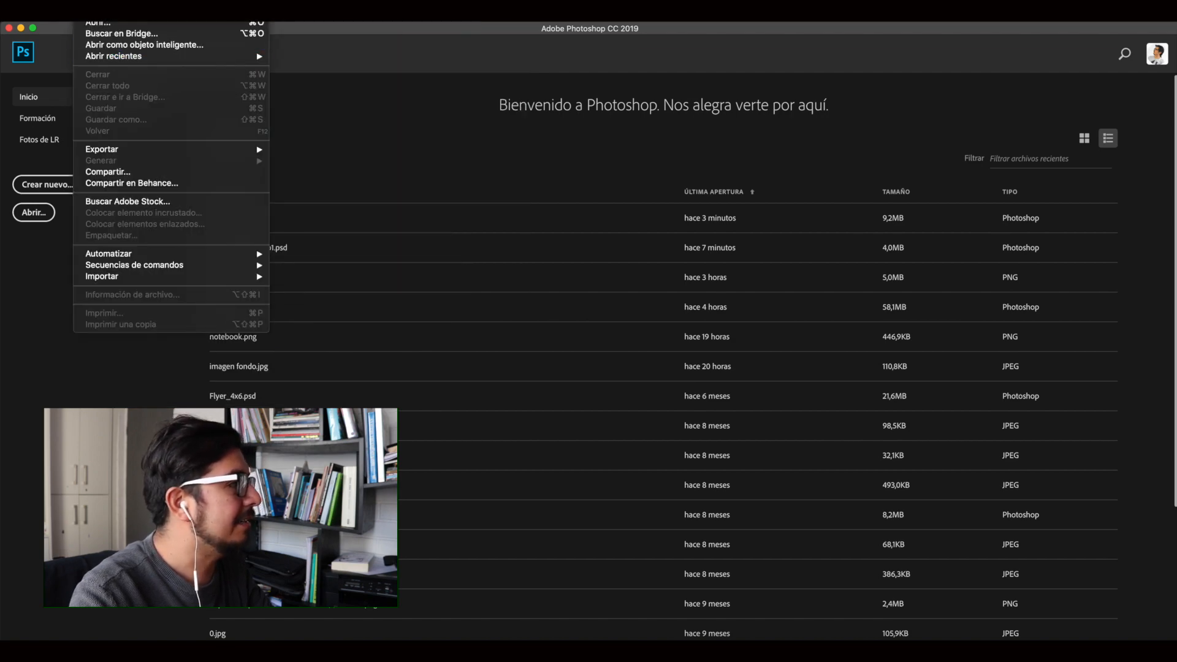
left_click(406, 134)
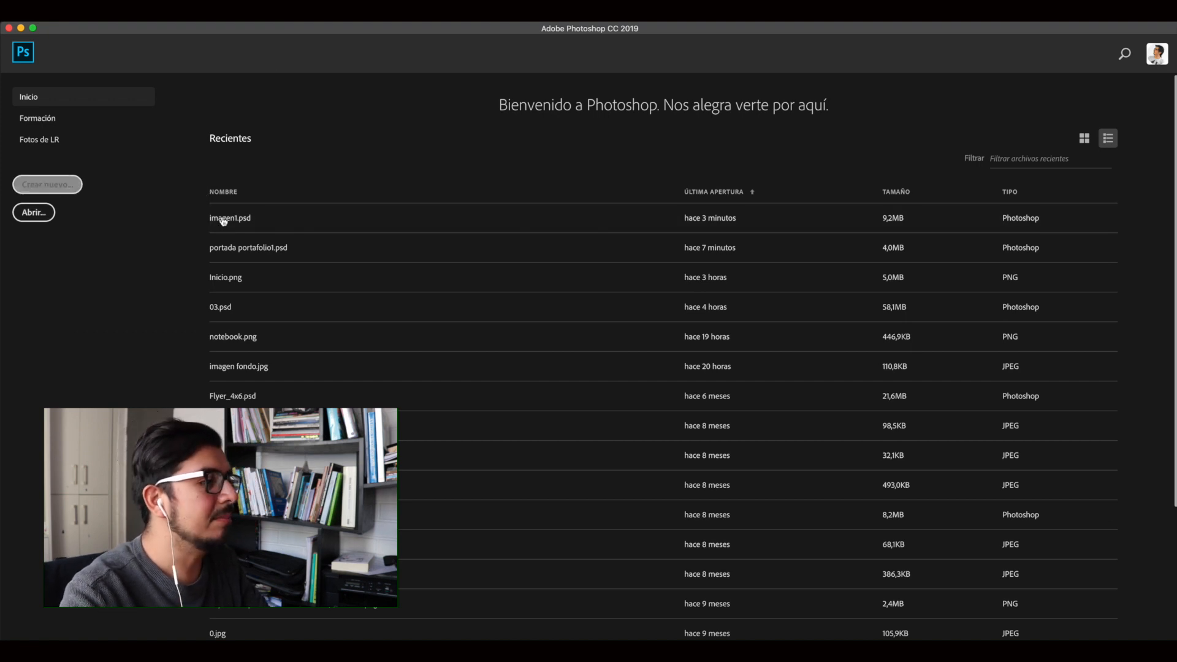
- Start a new document and set both its width and height to 1080 pixels
left_click(74, 193)
left_click(526, 82)
left_click_drag(526, 82, 568, 60)
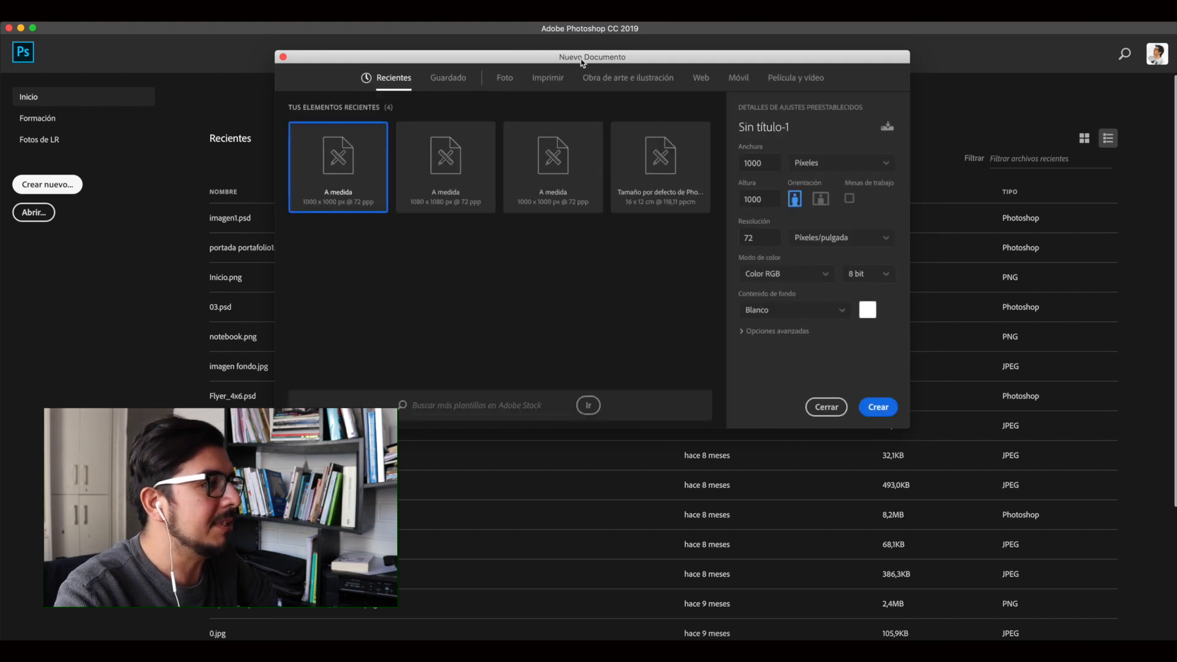
left_click_drag(575, 60, 528, 65)
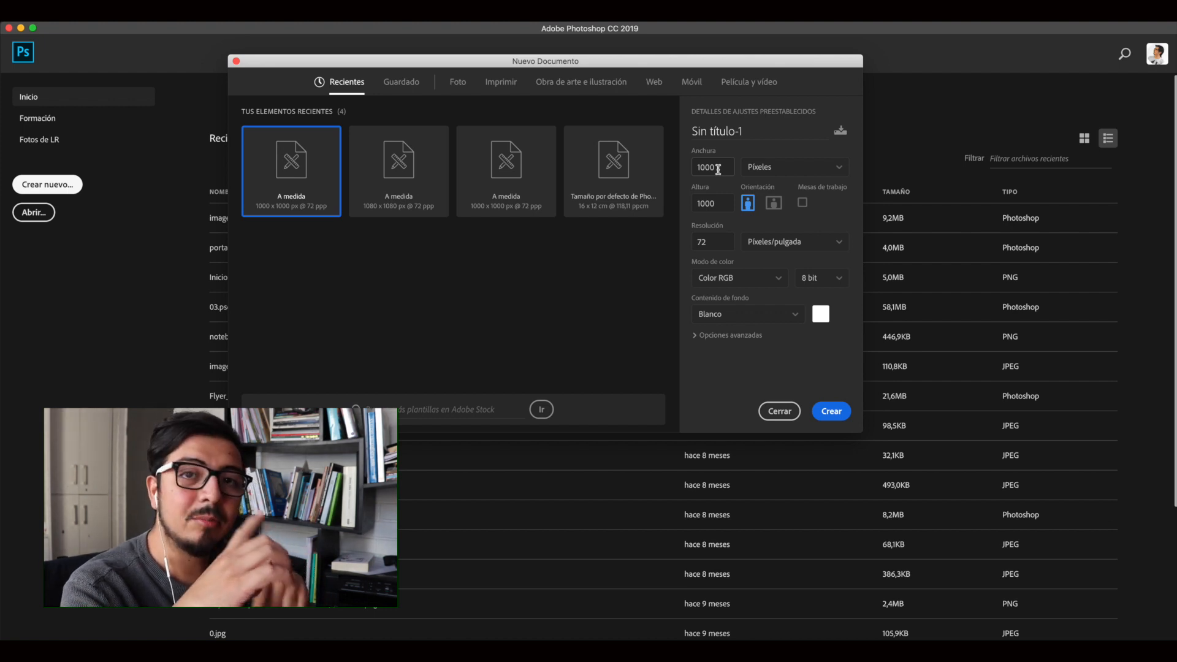
double_click(720, 167)
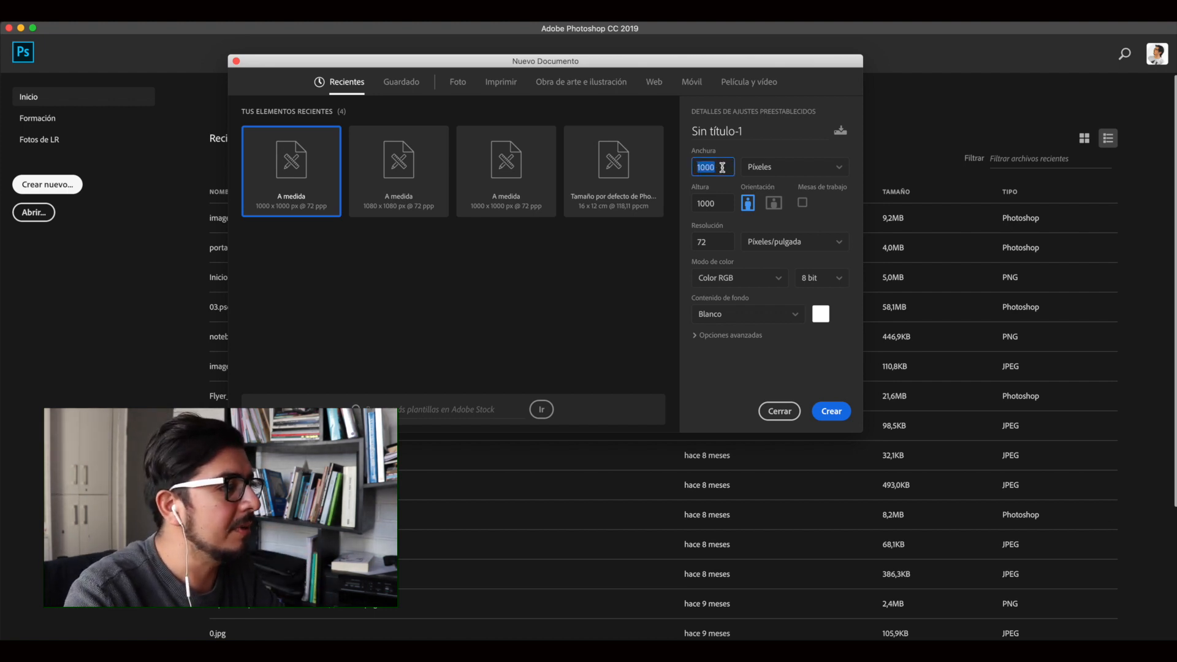
left_click_drag(530, 64, 611, 51)
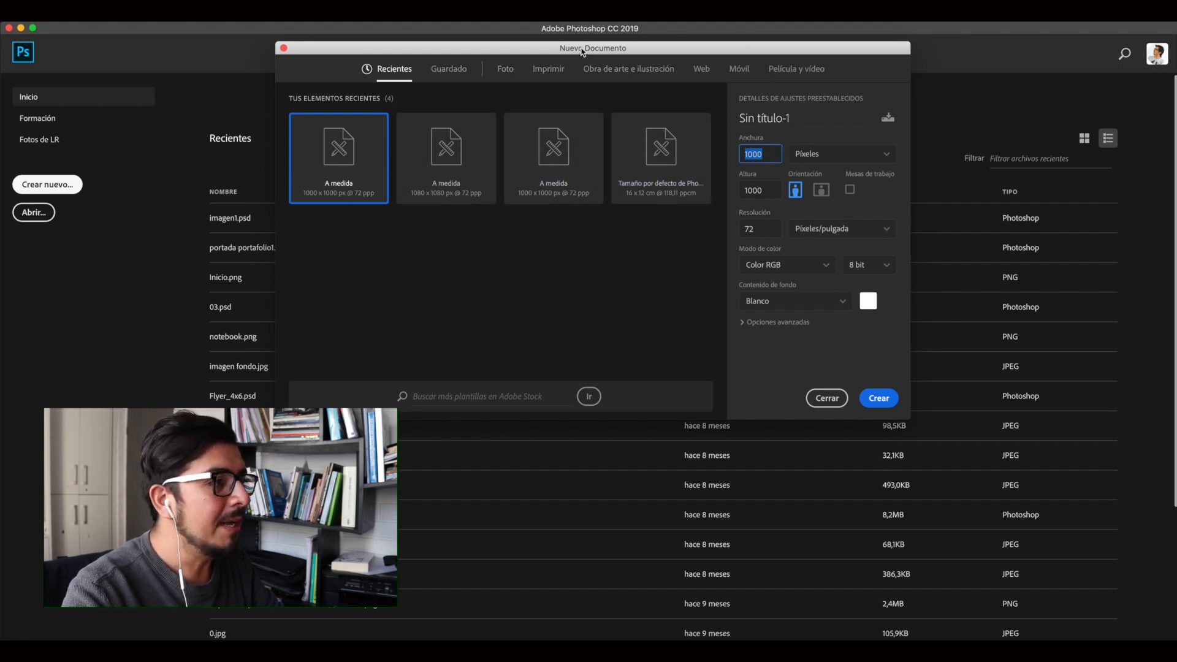
left_click_drag(584, 47, 570, 48)
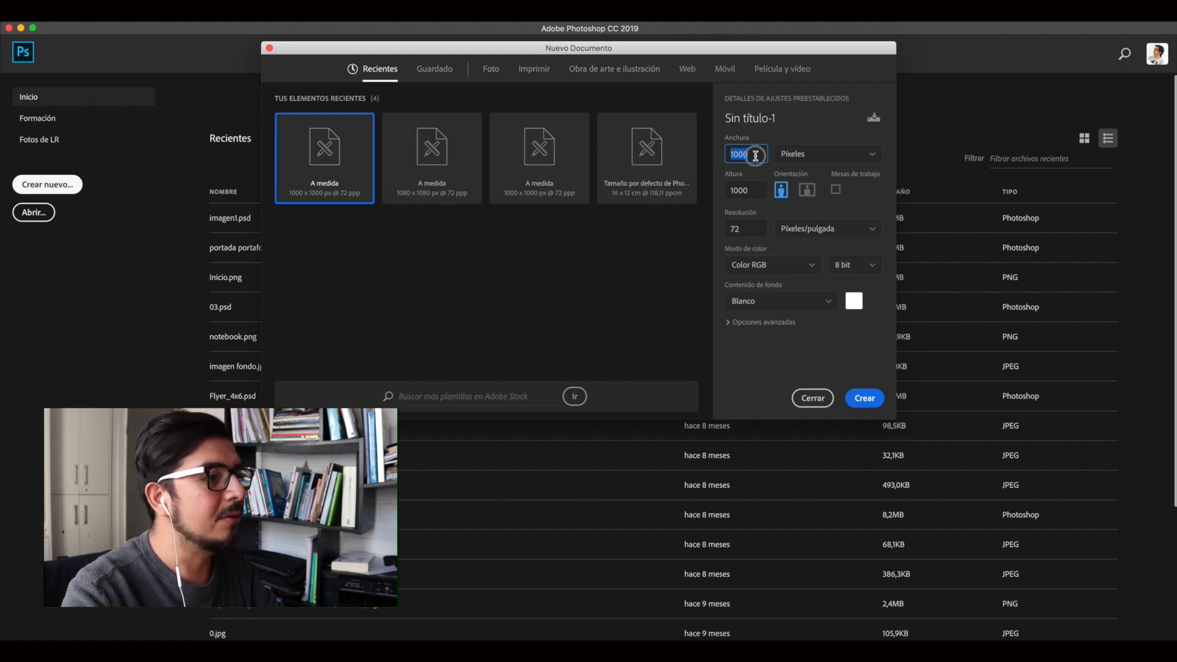
type("1080")
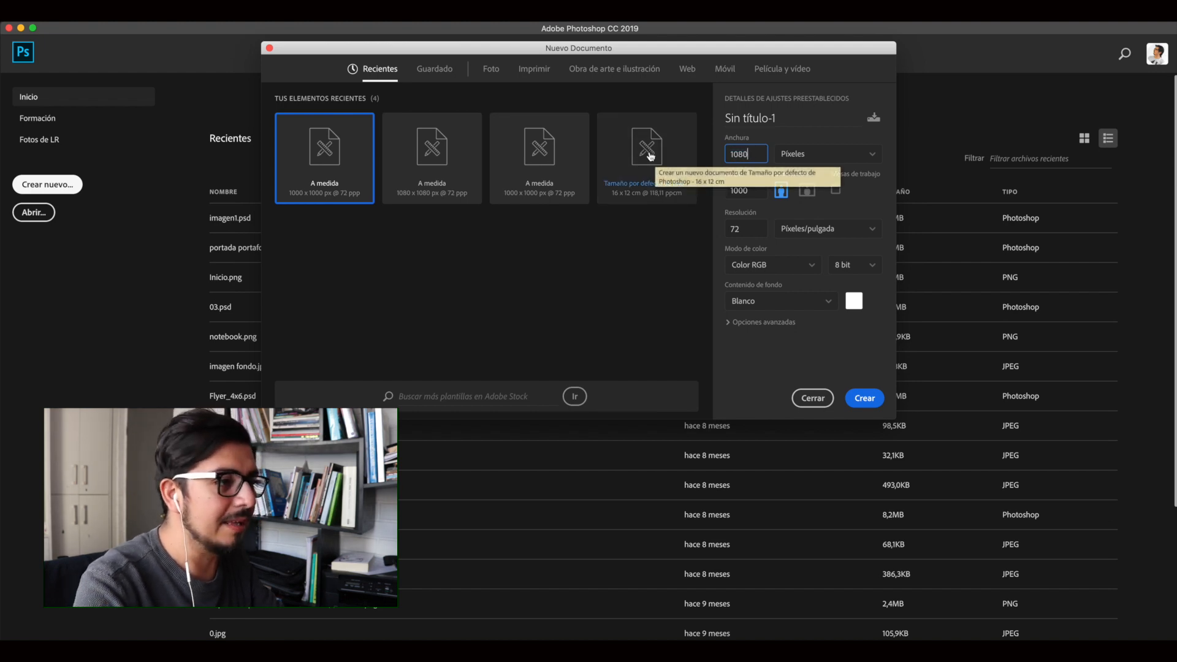
key("Tab")
type("1")
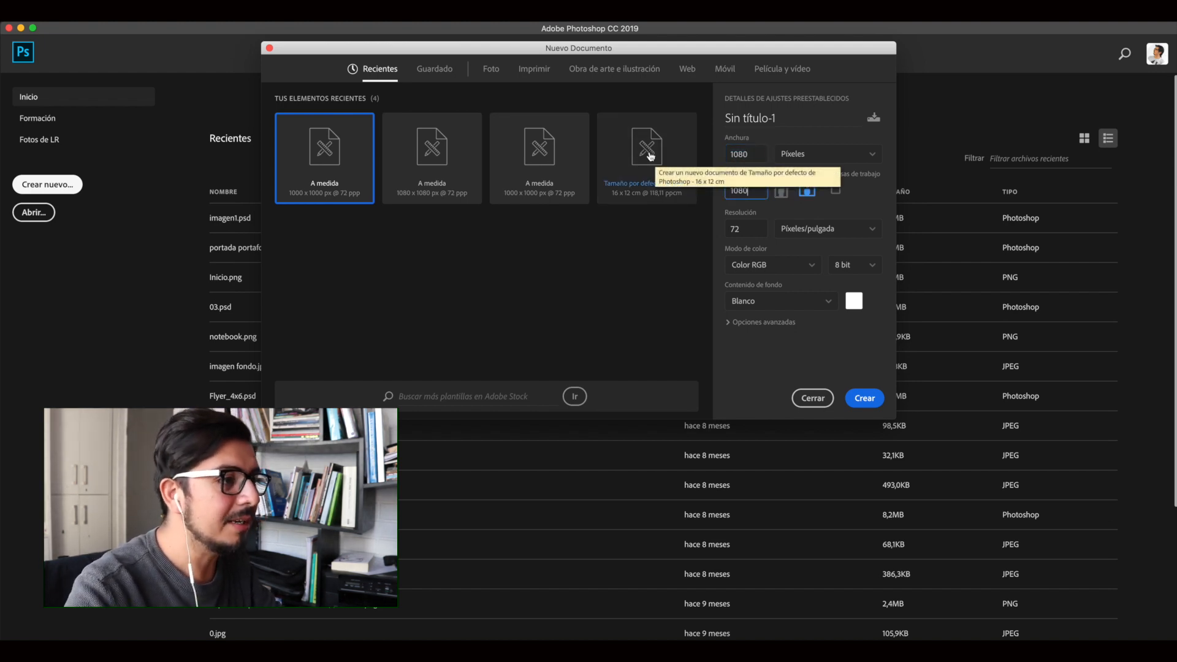
type("080")
- Keep pixels as the measurement unit and name the new document Imagen 1
double_click(740, 155)
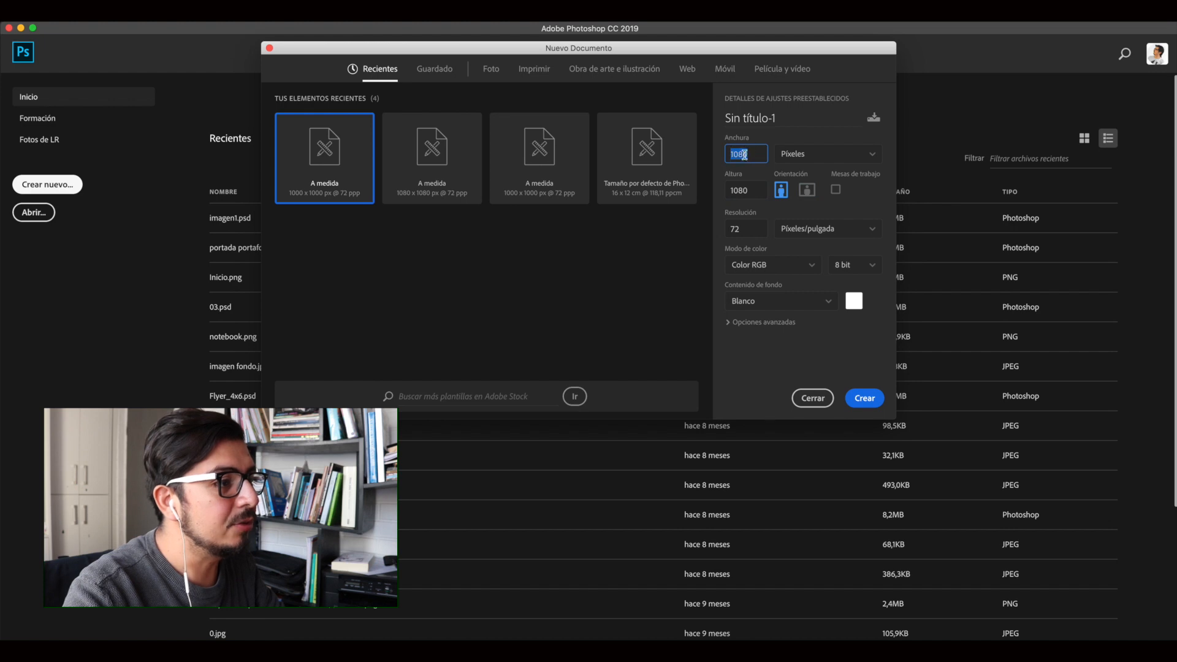
double_click(754, 190)
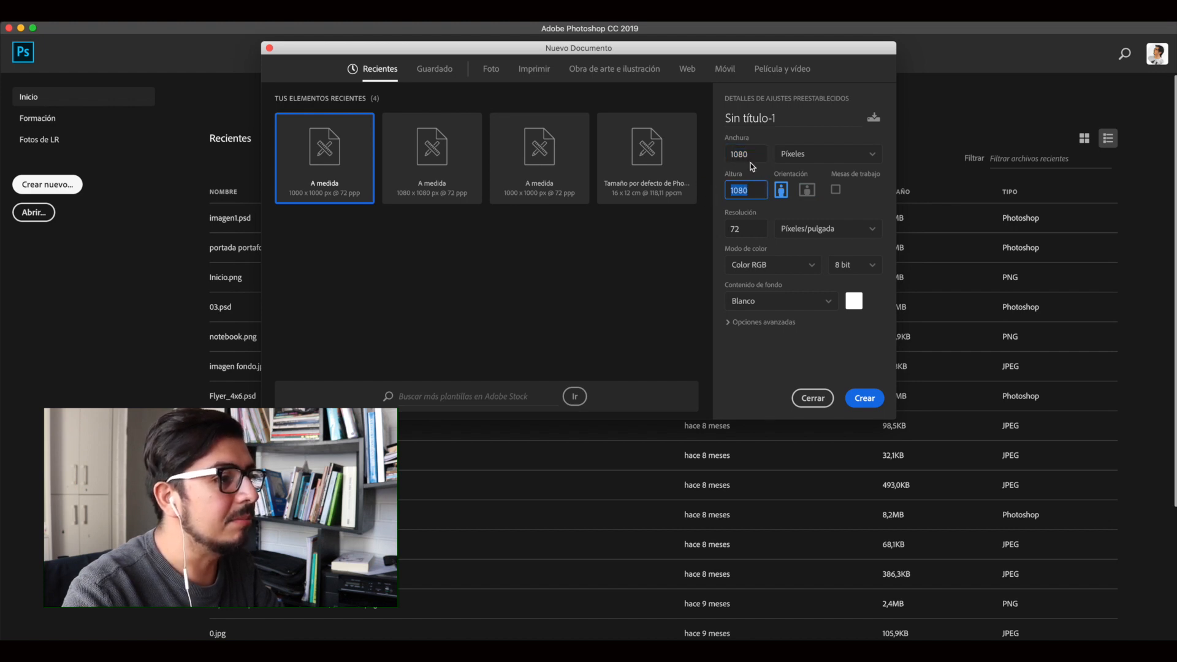
left_click(831, 155)
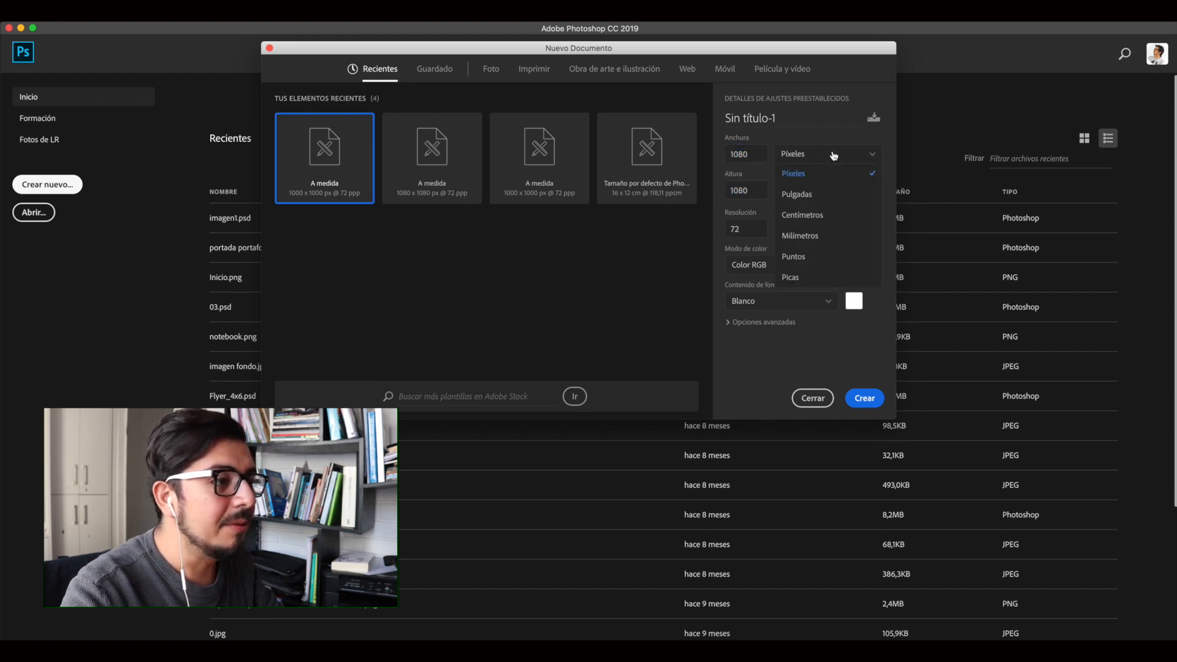
left_click(809, 176)
left_click(792, 118)
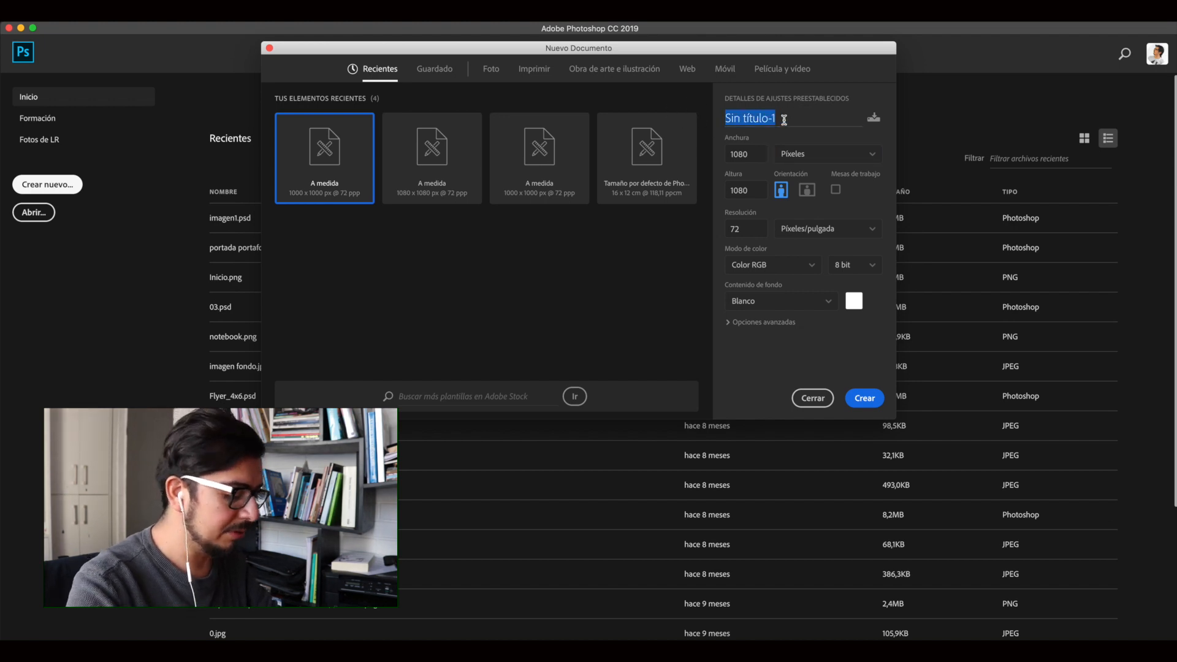
type("Imagen 1")
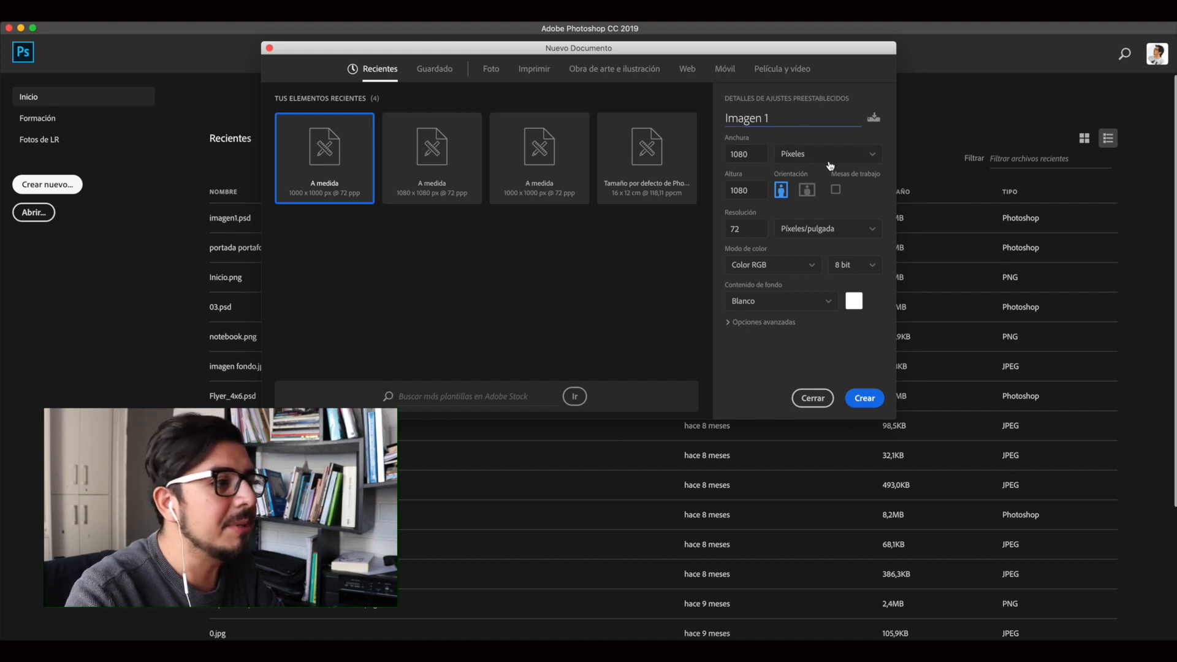
- Create the document at 72 pixels per inch in 8-bit RGB colour with a white background
double_click(746, 229)
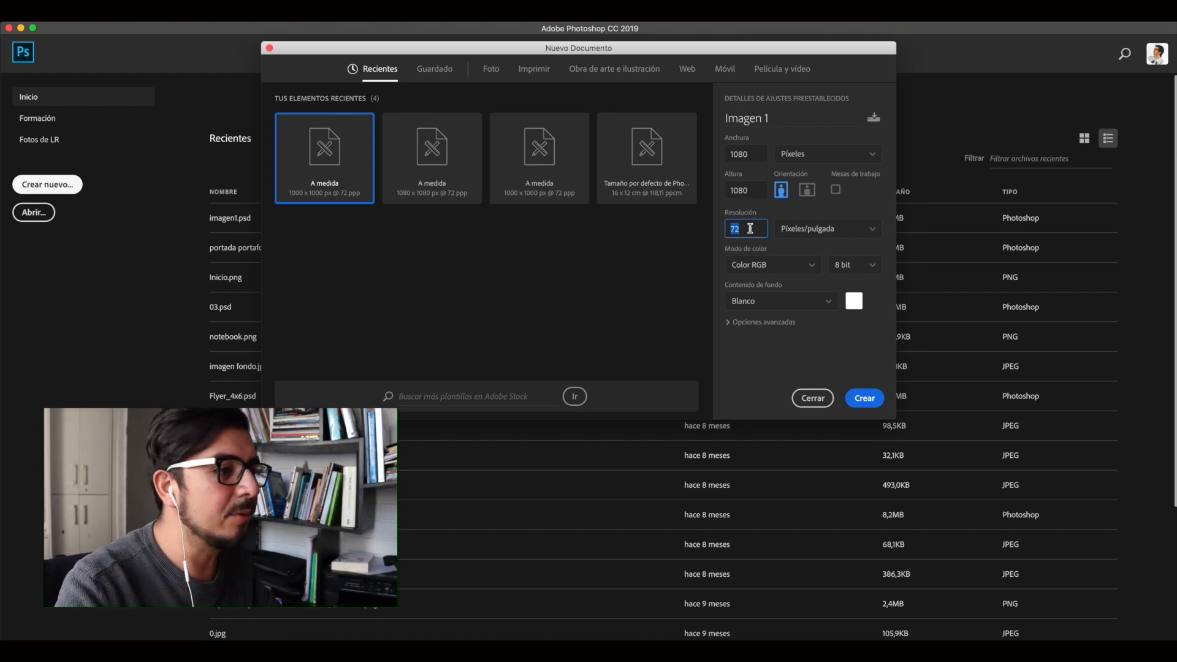
left_click(796, 268)
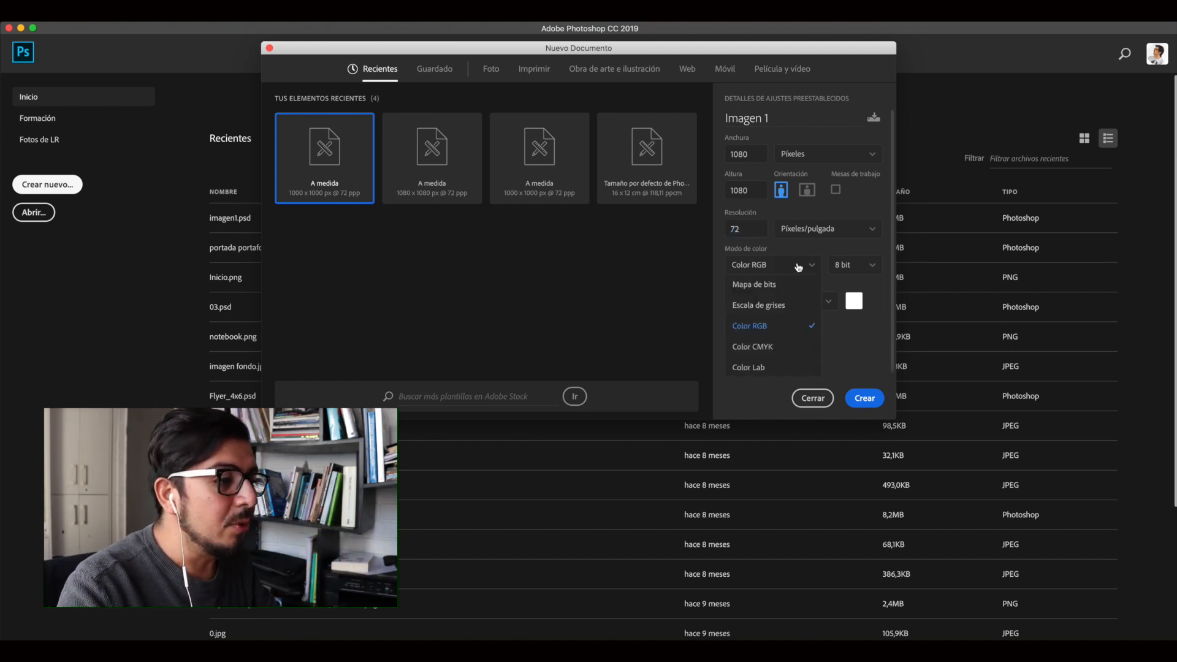
left_click(805, 264)
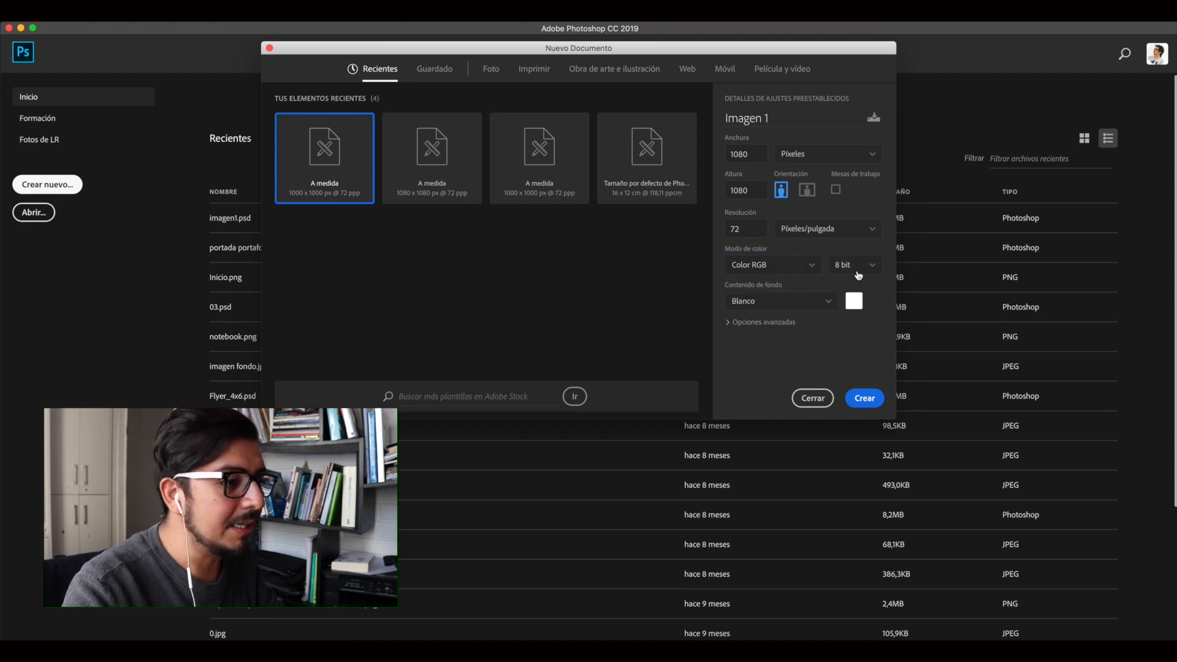
left_click(793, 305)
left_click(743, 282)
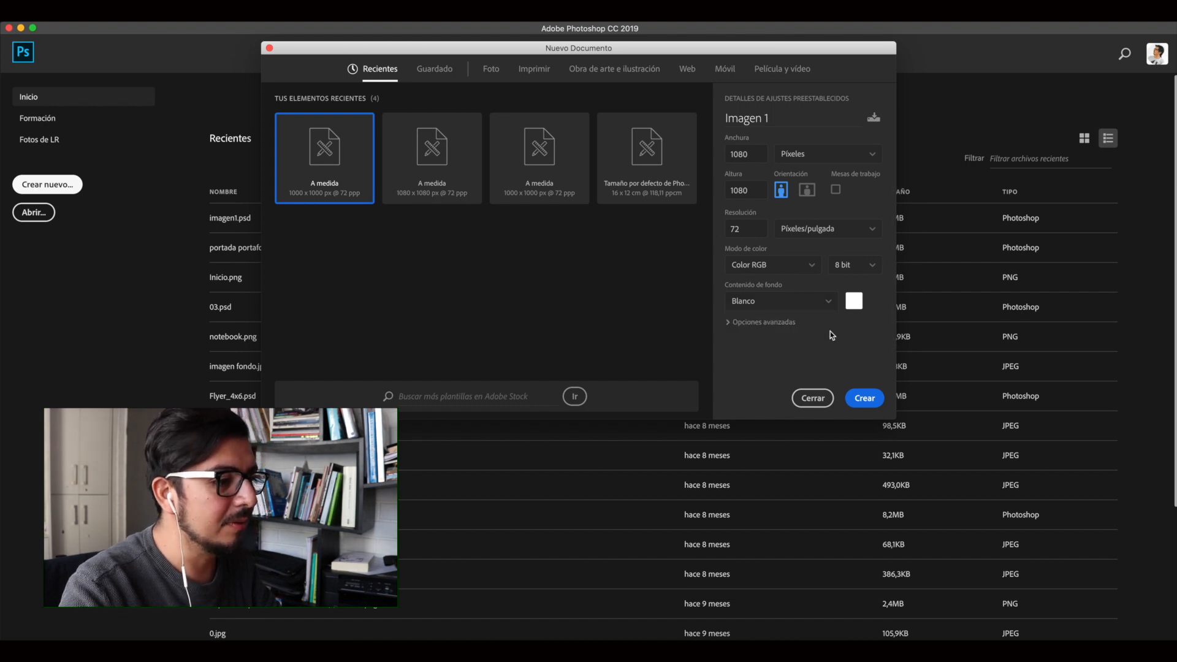
left_click_drag(784, 57, 782, 74)
left_click(869, 417)
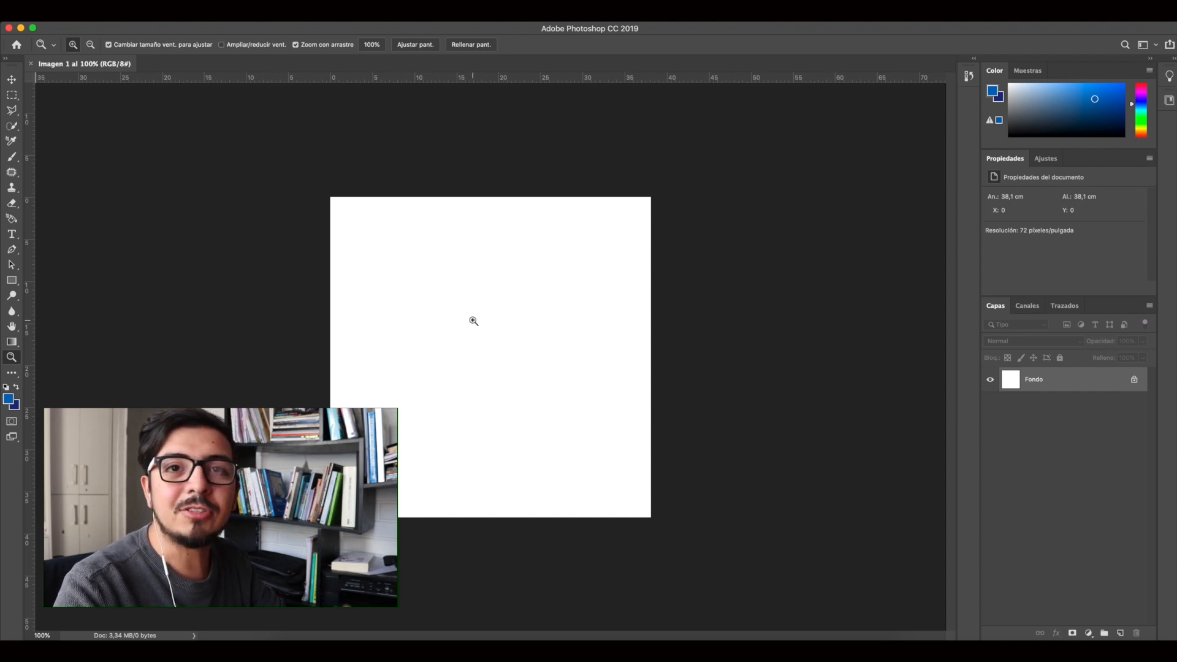
- Switch the tools bar between two columns and one, leaving it in a single column
left_click(6, 59)
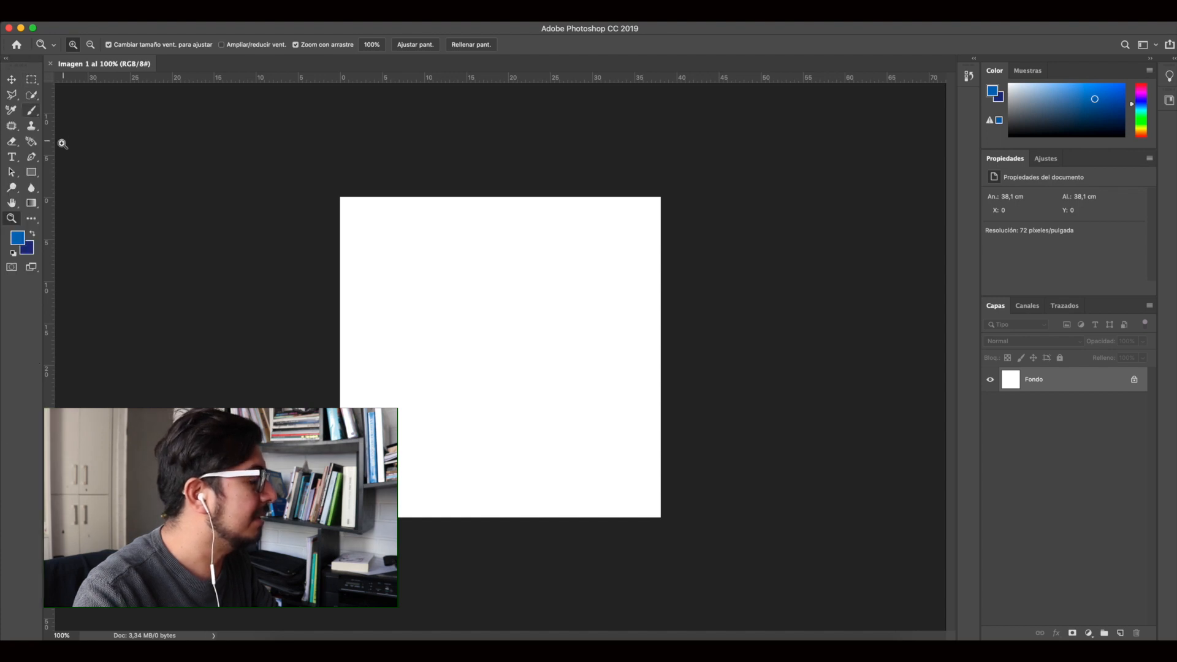
left_click(5, 58)
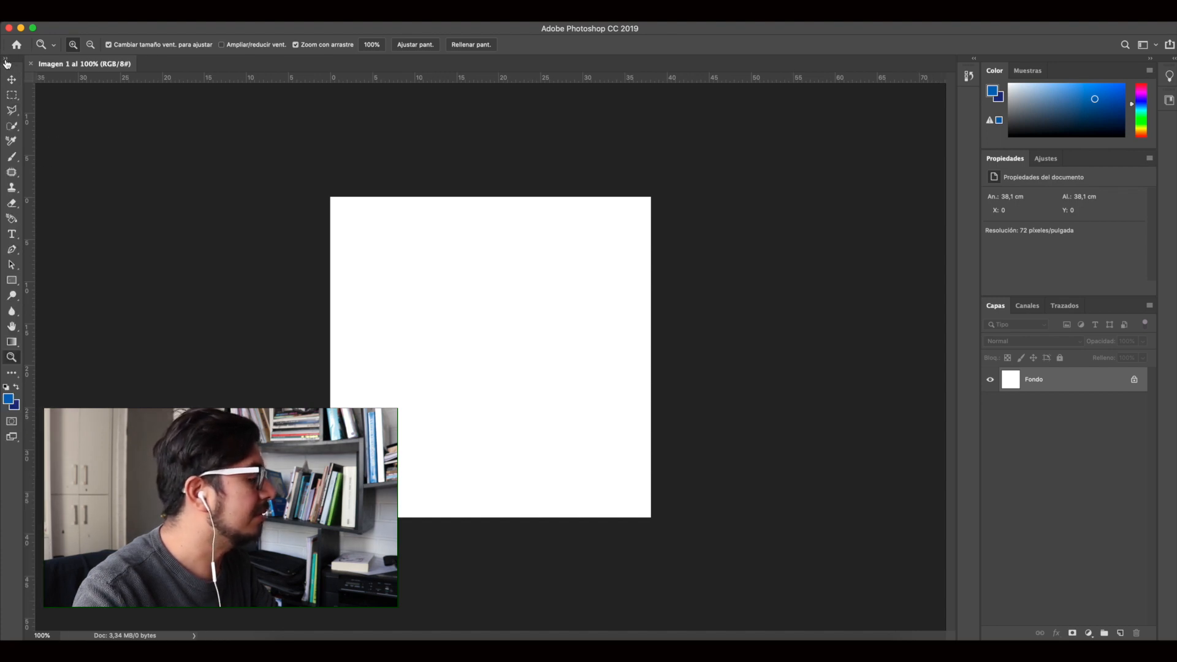
left_click(5, 58)
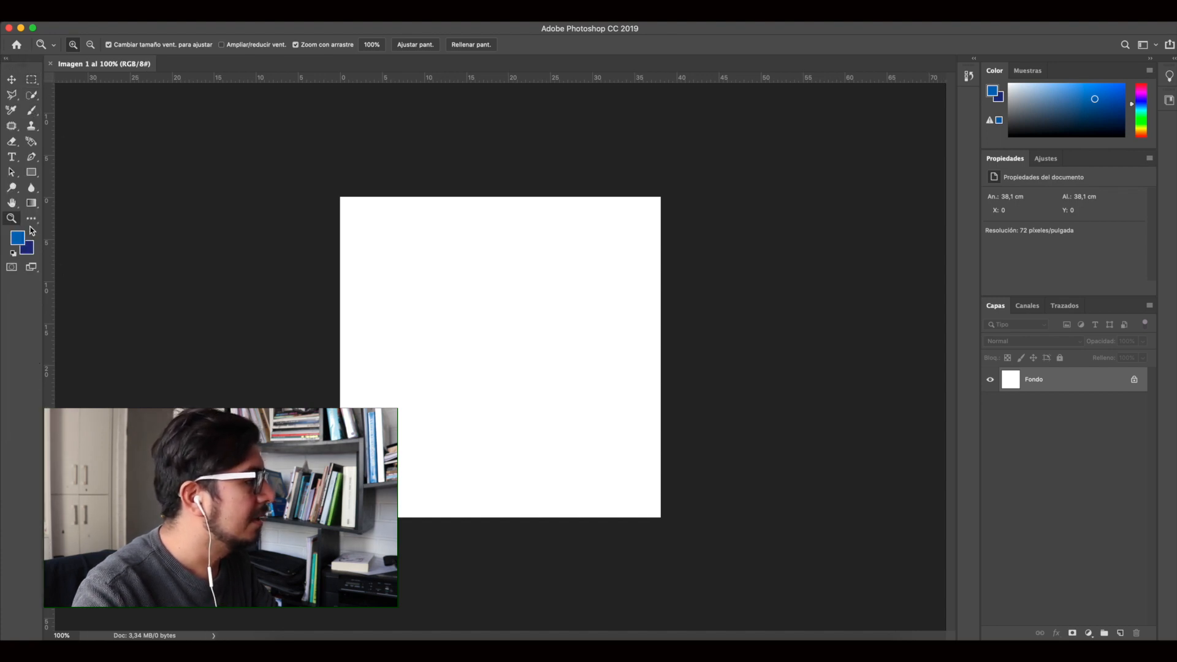
left_click(5, 58)
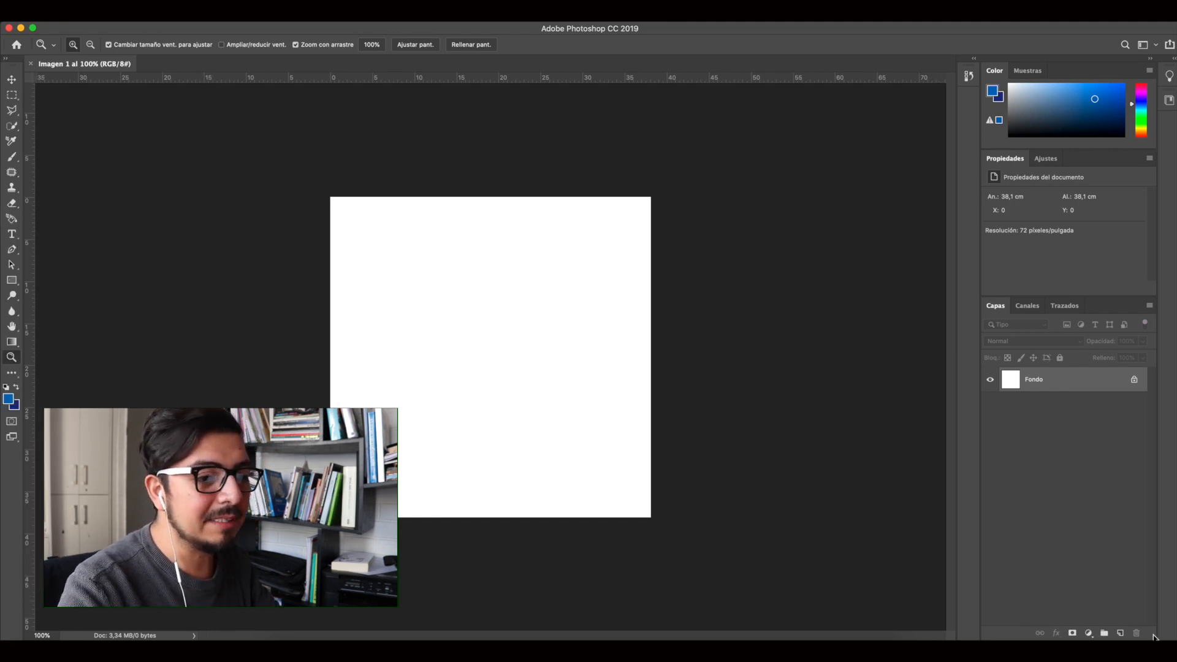
- View the Channels and Paths panels, move the Layers tab after Paths, and return it to first place
mouse_move(1006, 313)
left_mouse_down()
mouse_move(953, 323)
mouse_move(1056, 306)
mouse_move(998, 310)
mouse_move(1009, 311)
left_mouse_up()
left_click(1022, 310)
left_click(1064, 308)
left_click(998, 310)
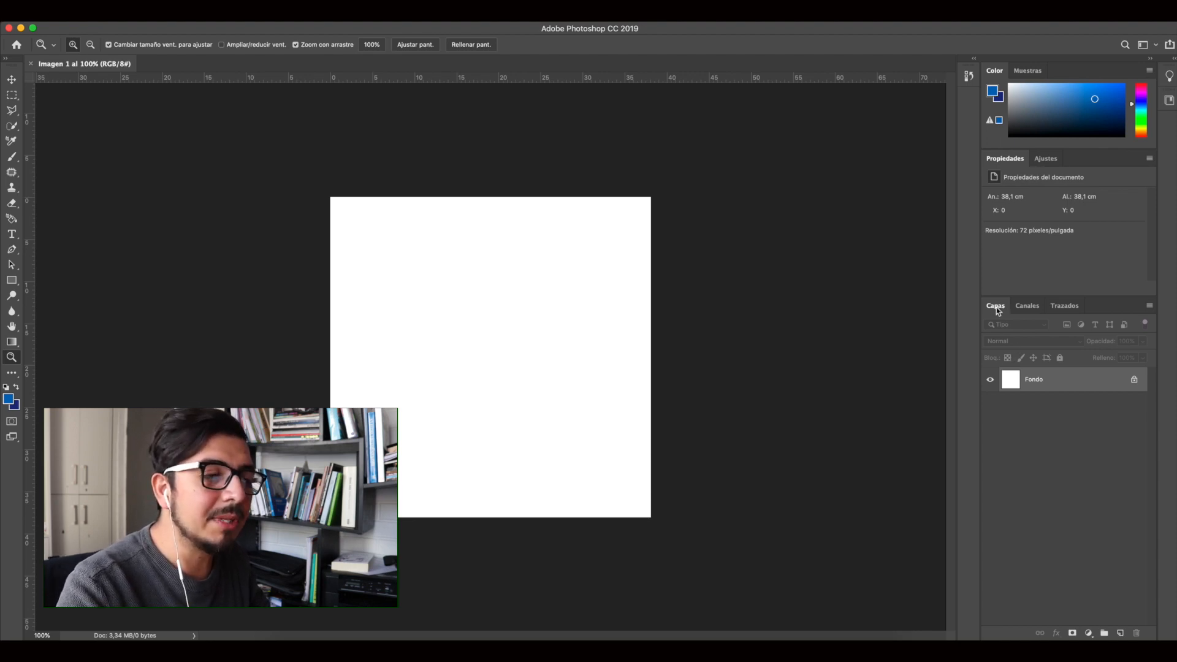
mouse_move(997, 310)
left_mouse_down()
mouse_move(939, 275)
mouse_move(997, 308)
left_mouse_up()
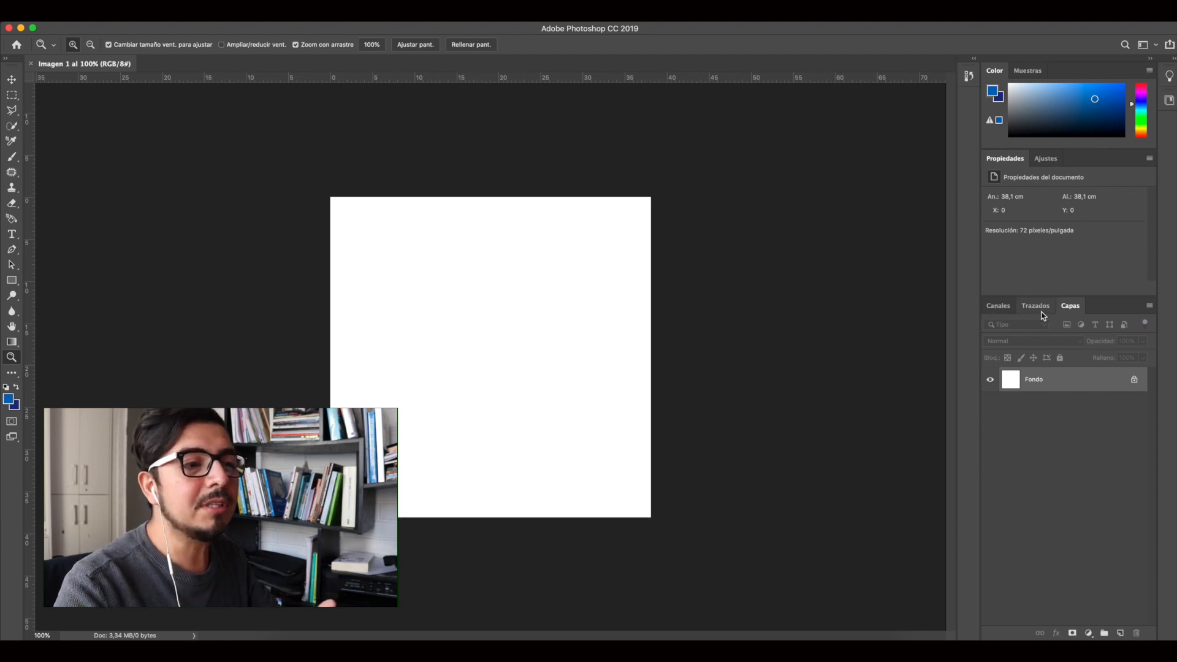
left_click_drag(1072, 306, 995, 306)
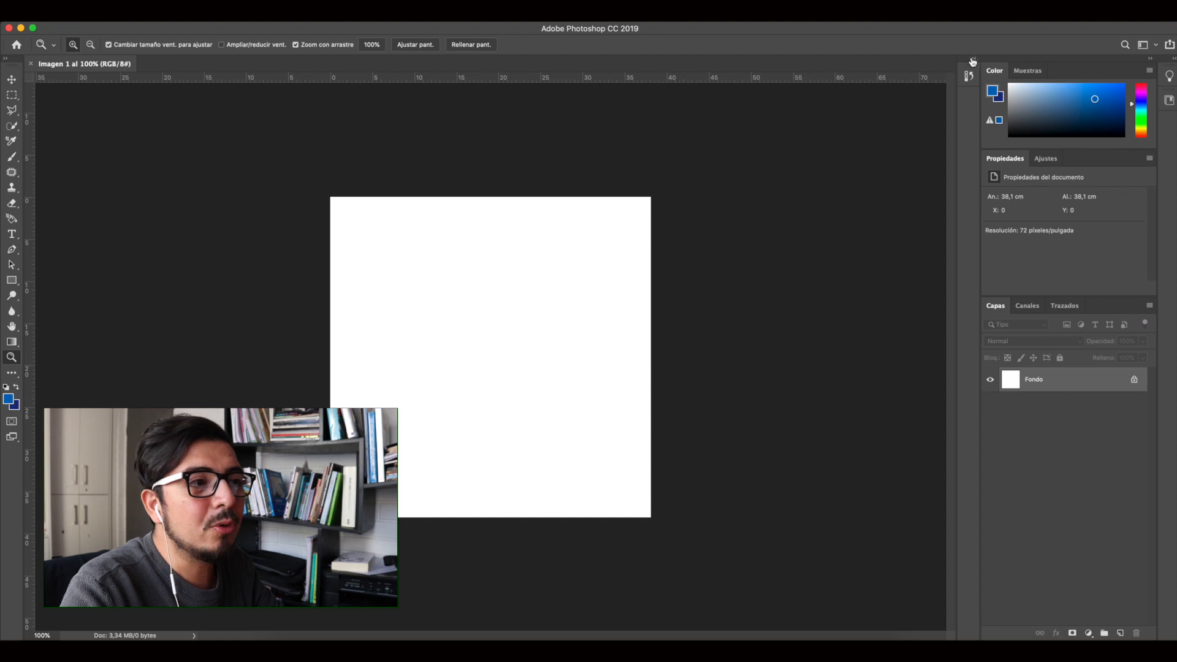
- Collapse the panels to icons only, open and close Layers from its icon, and expand the panels again
left_click(1150, 59)
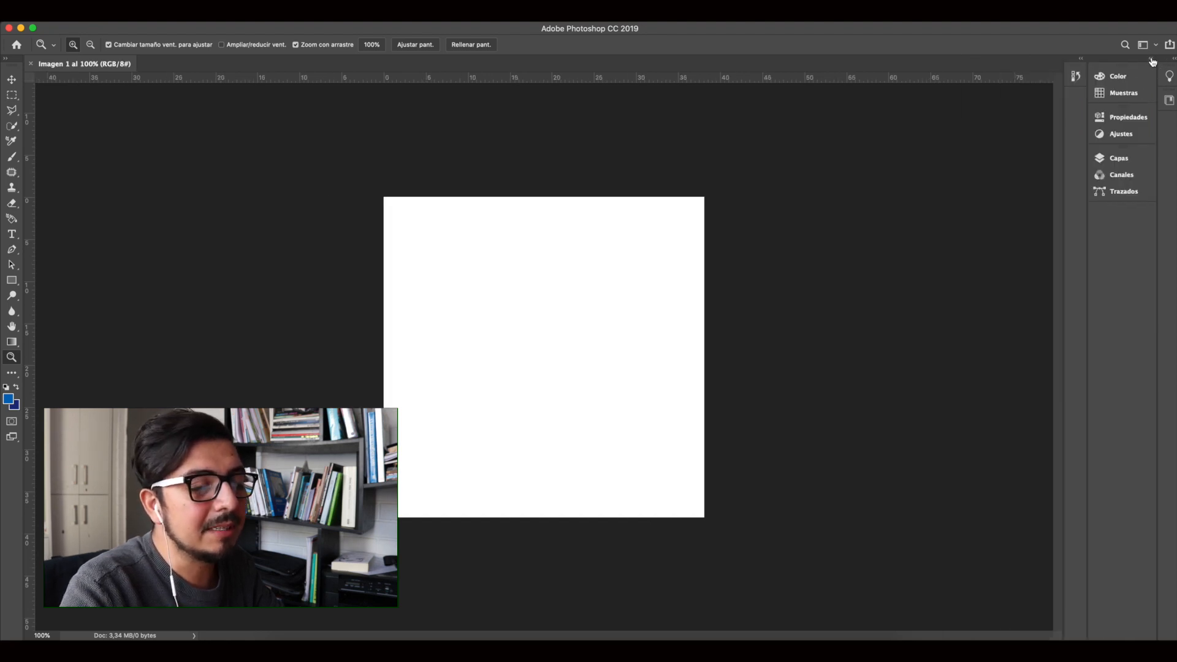
left_click(1151, 60)
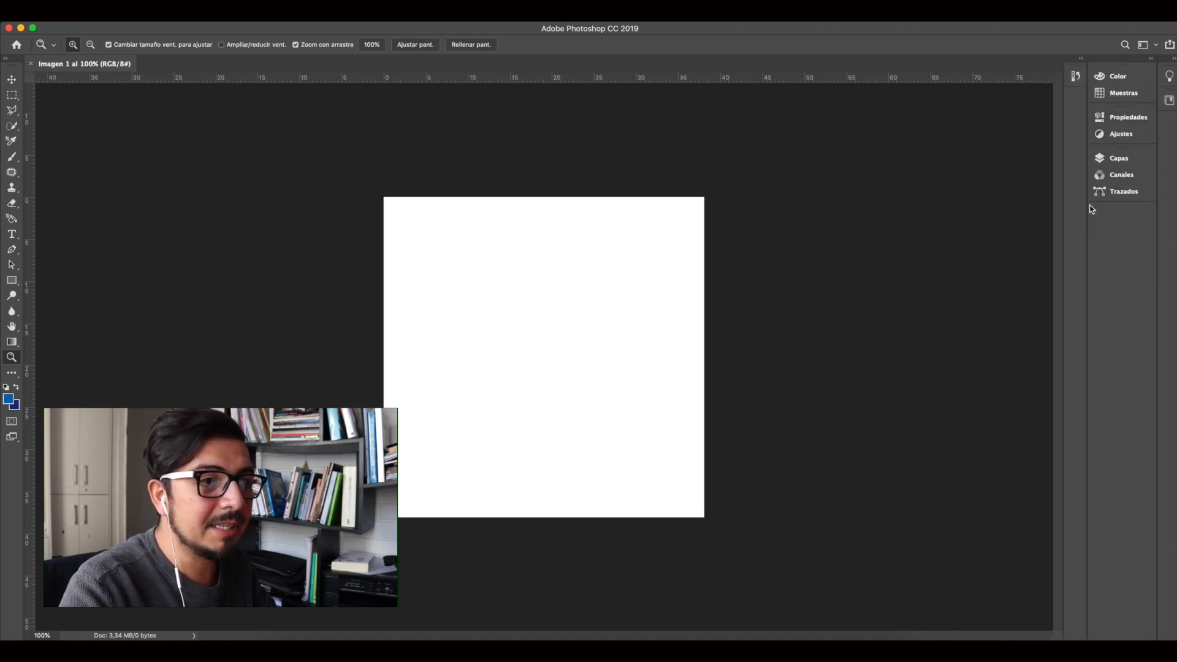
left_click_drag(1087, 212, 1135, 210)
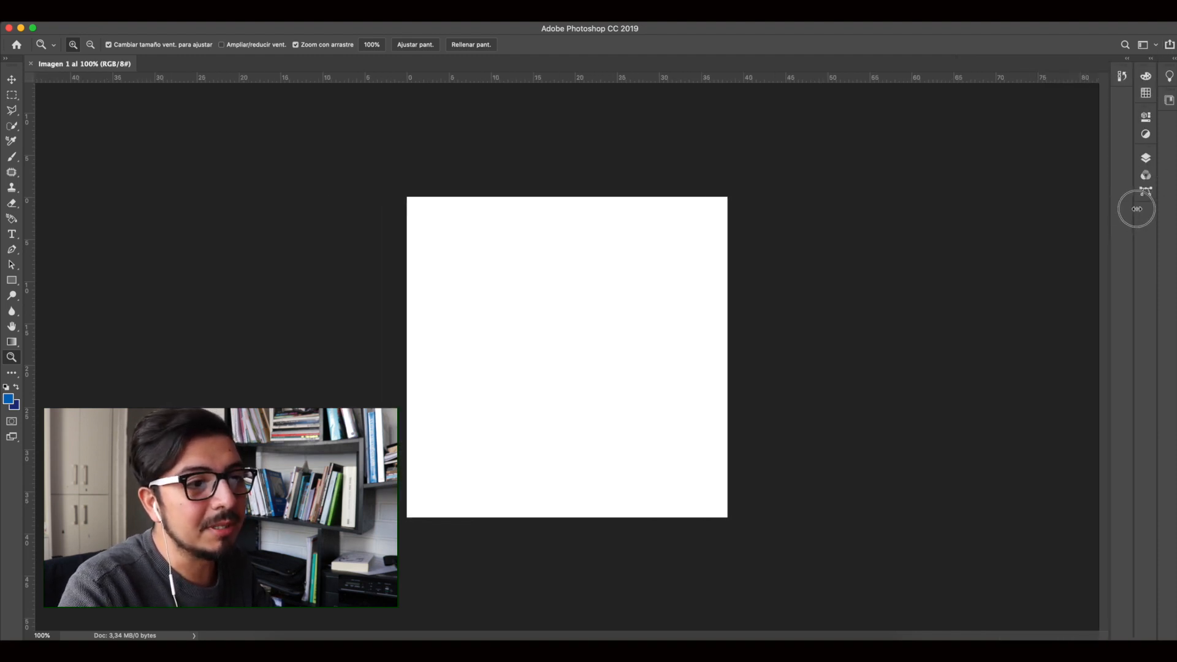
left_click(1145, 159)
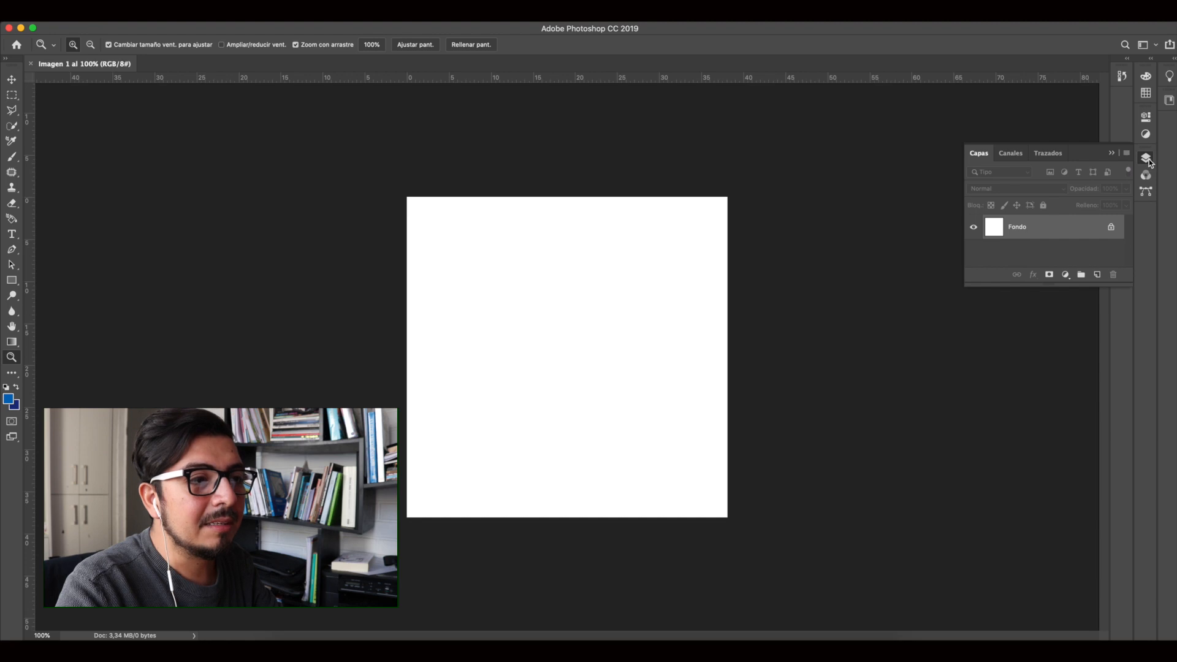
left_click(1145, 159)
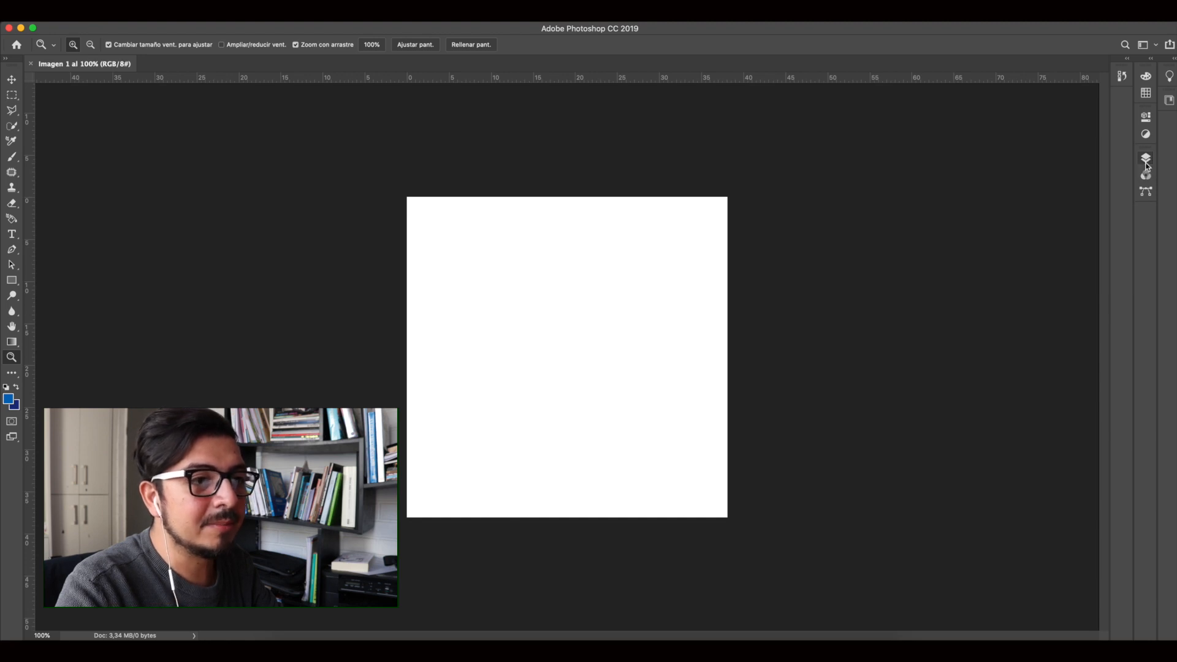
left_click(1151, 58)
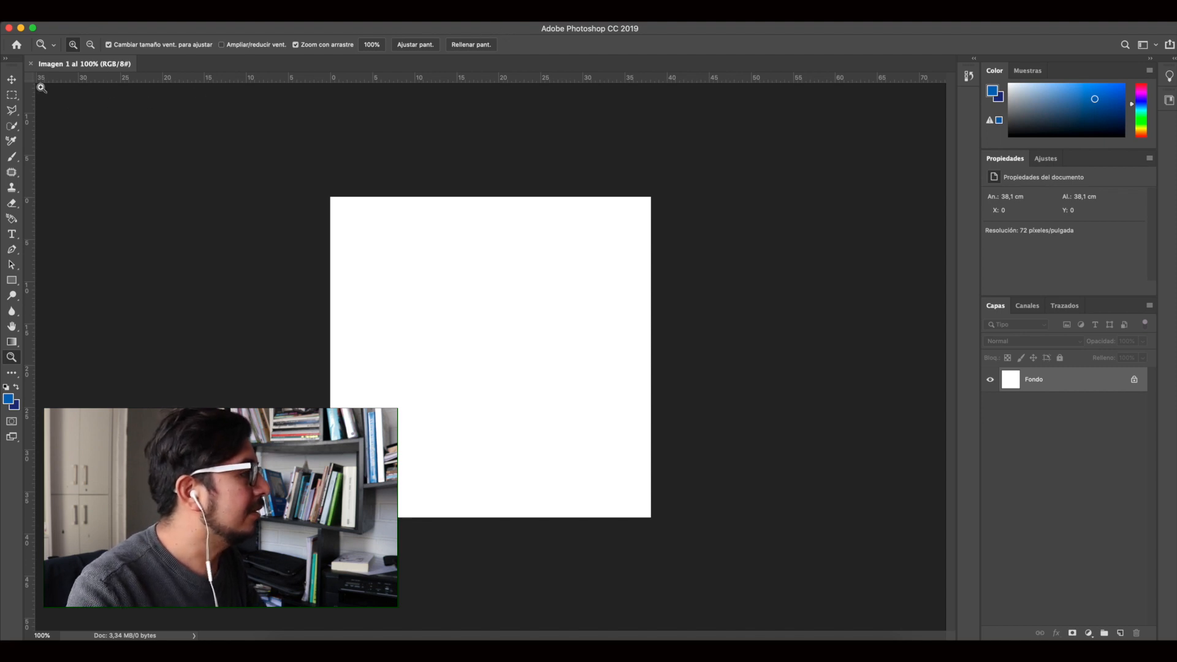
- Compare the options of the Move, Rectangular Marquee, Polygonal Lasso and Quick Selection tools, going back through them to Move
left_click(11, 81)
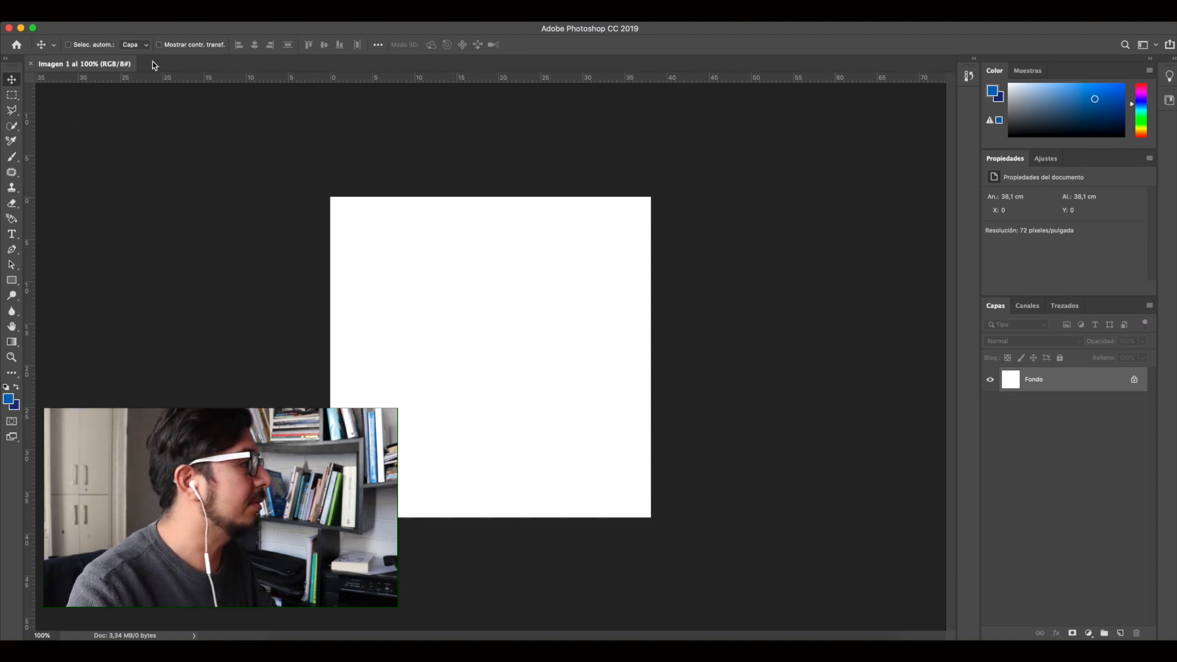
left_click(12, 96)
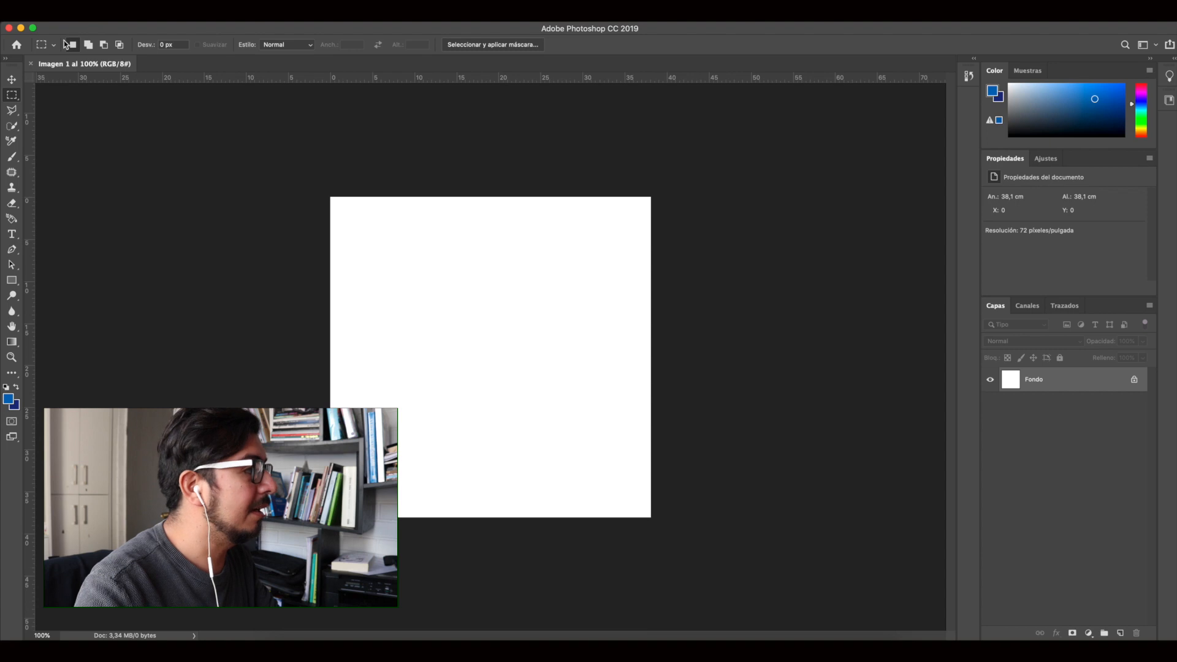
left_click(11, 111)
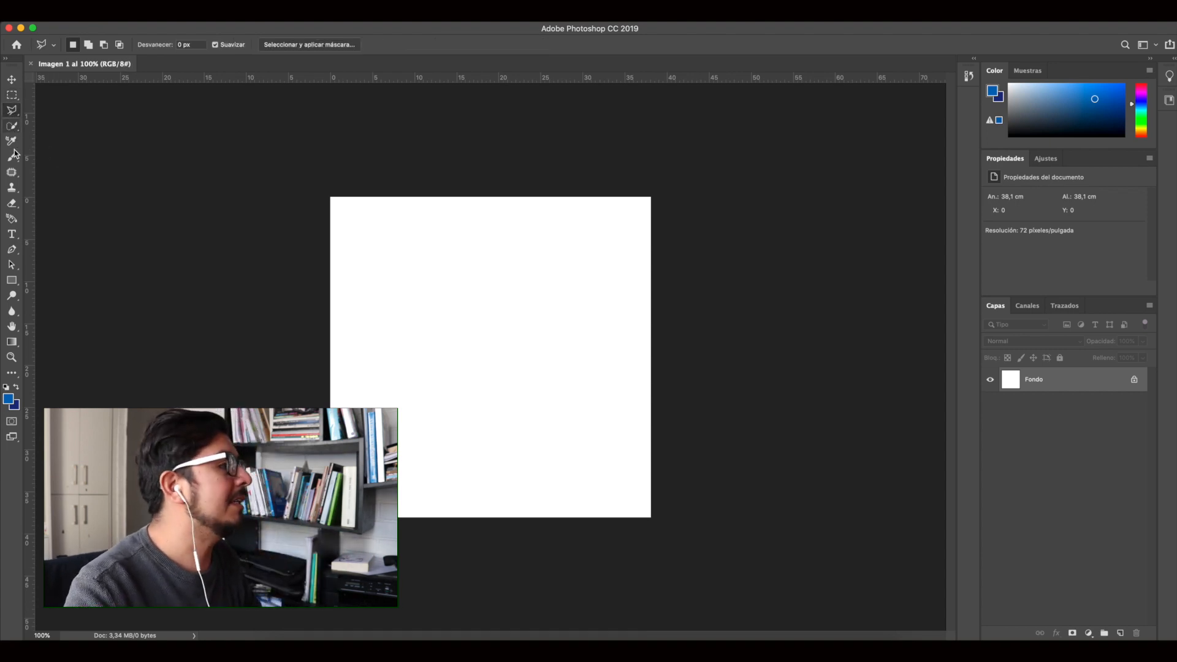
left_click(12, 126)
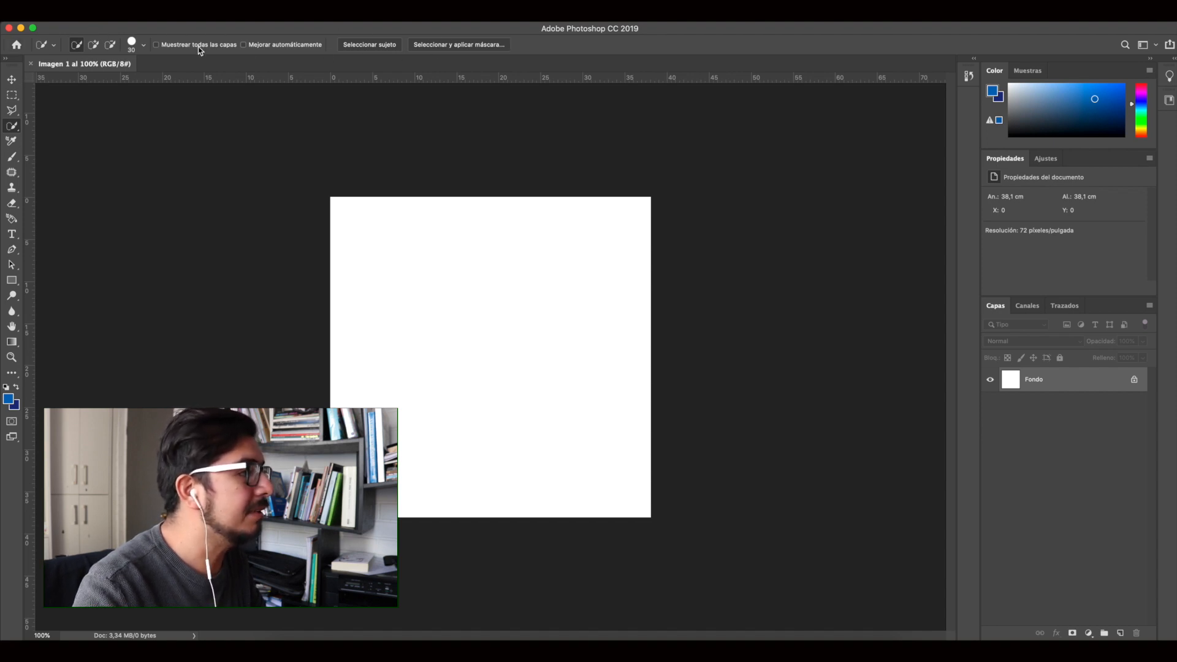
left_click(12, 110)
left_click(11, 95)
left_click(12, 79)
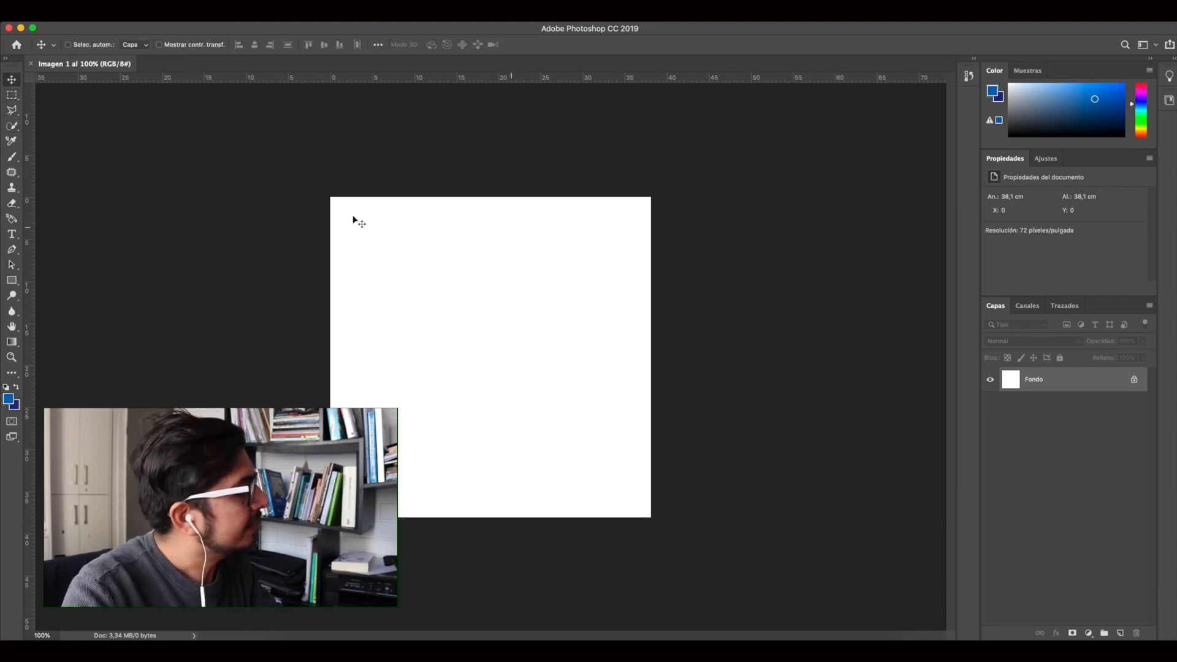
- Alternate between the Rectangular Marquee and Move tools to compare their options, ending on Move
left_click(11, 95)
left_click(11, 81)
left_click(11, 96)
left_click(11, 81)
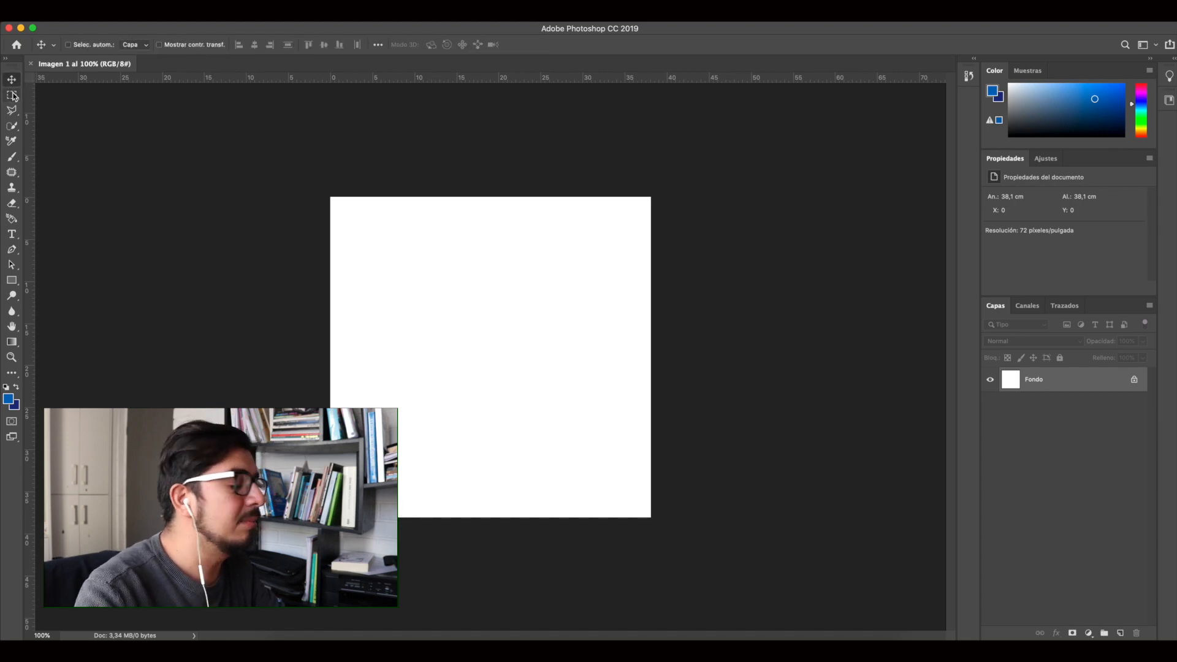
left_click(13, 93)
left_click(12, 82)
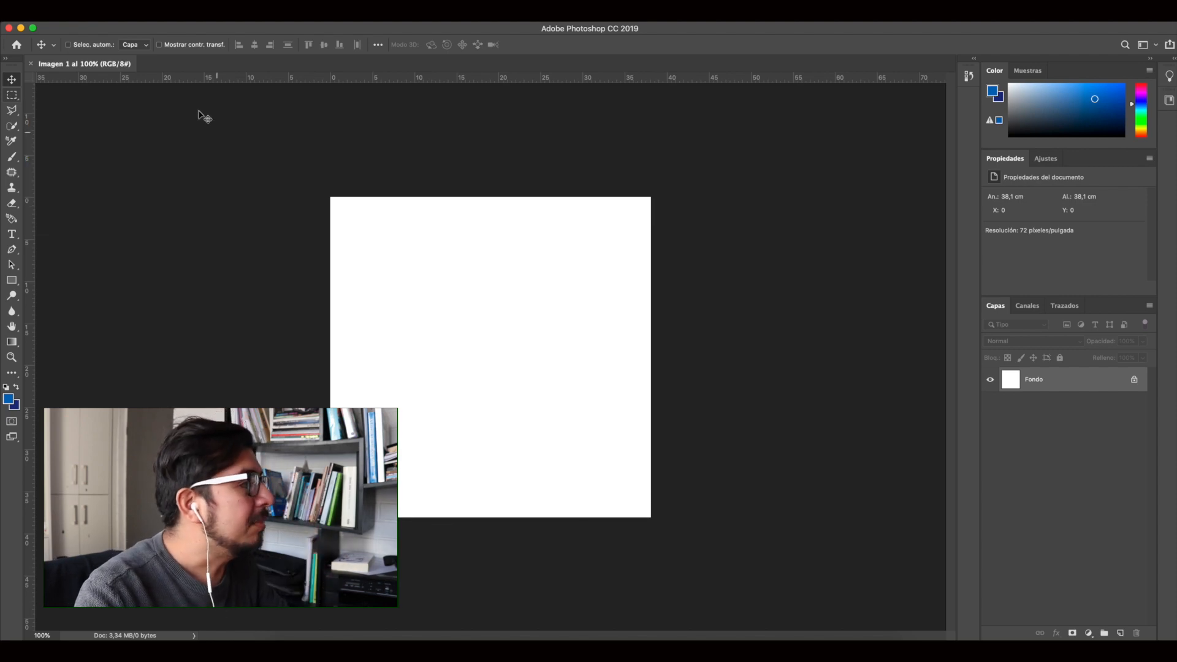
- Show the marquee tool variants and switch from the rectangular to the Elliptical Marquee tool
left_click(13, 98)
left_click_drag(12, 98, 13, 99)
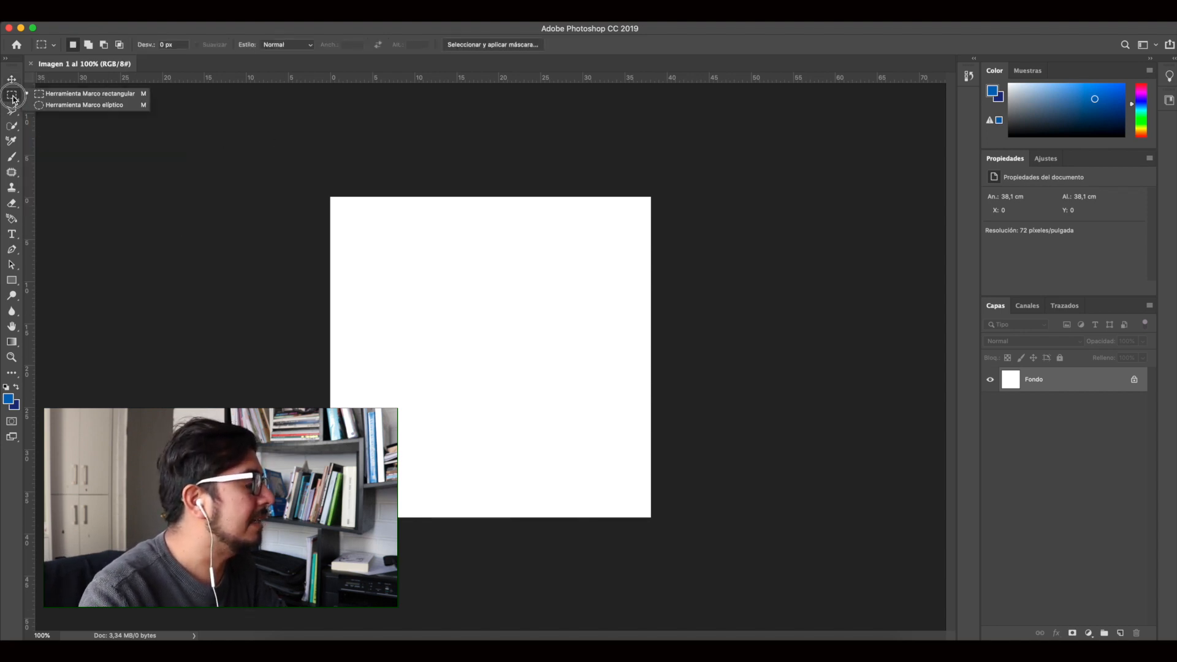
left_click(88, 105)
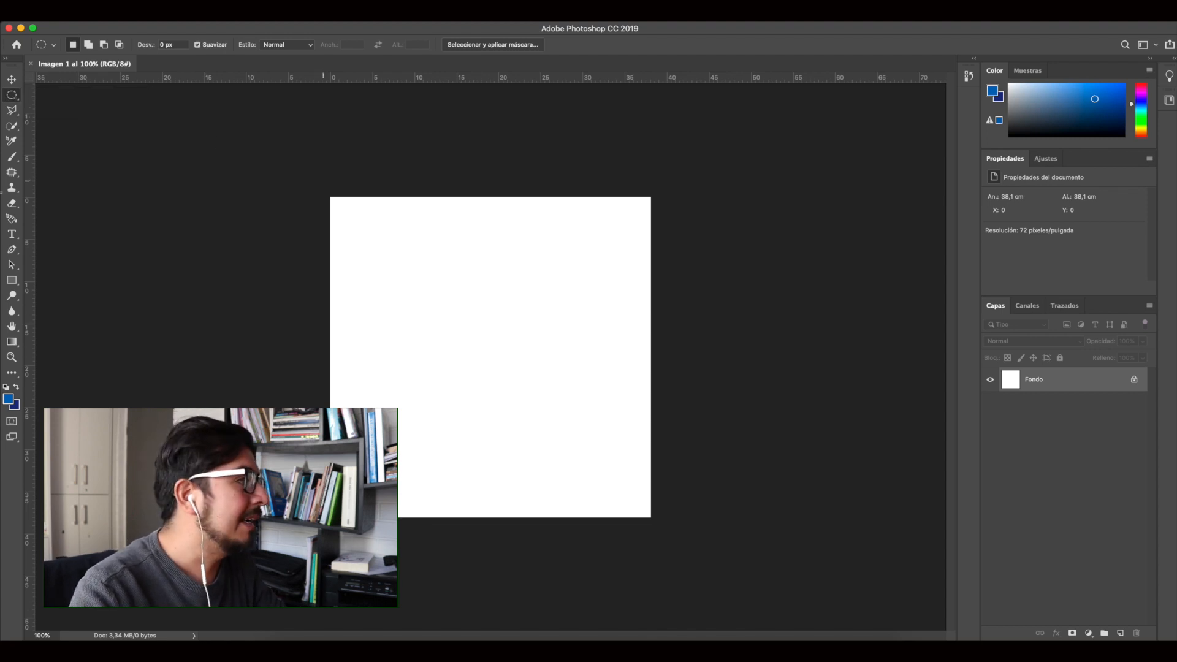
- Show the lasso tool variants, keep the Polygonal Lasso active, and select the Fondo layer
left_click(13, 115)
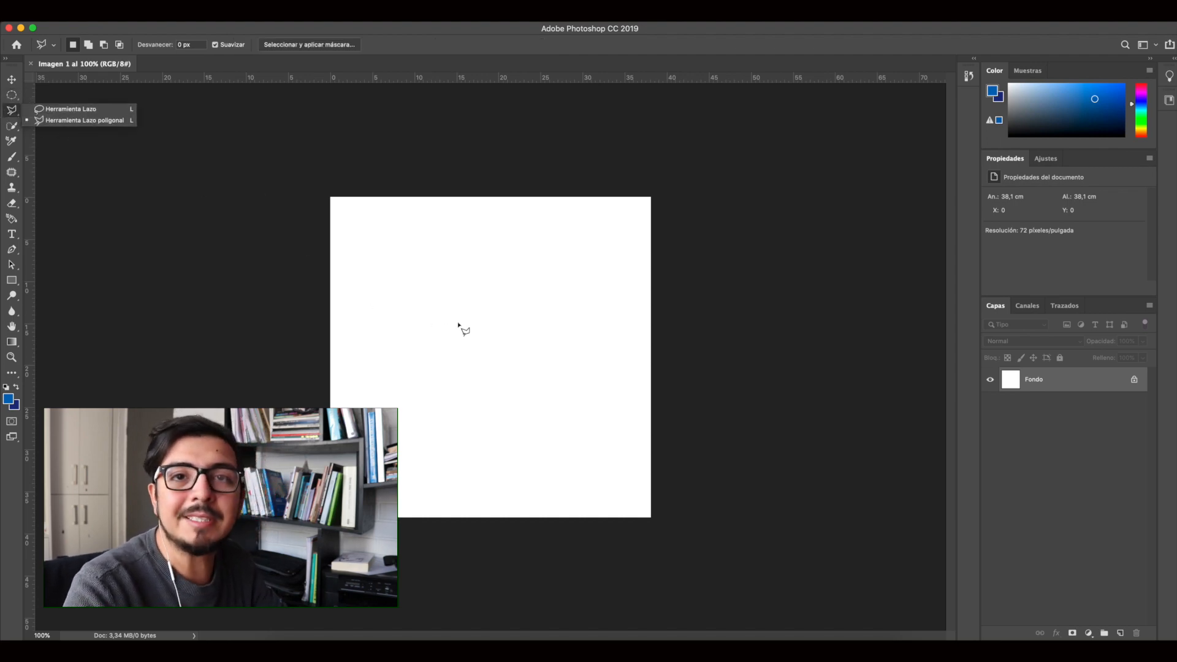
left_click(525, 319)
key("Escape")
left_click(1036, 380)
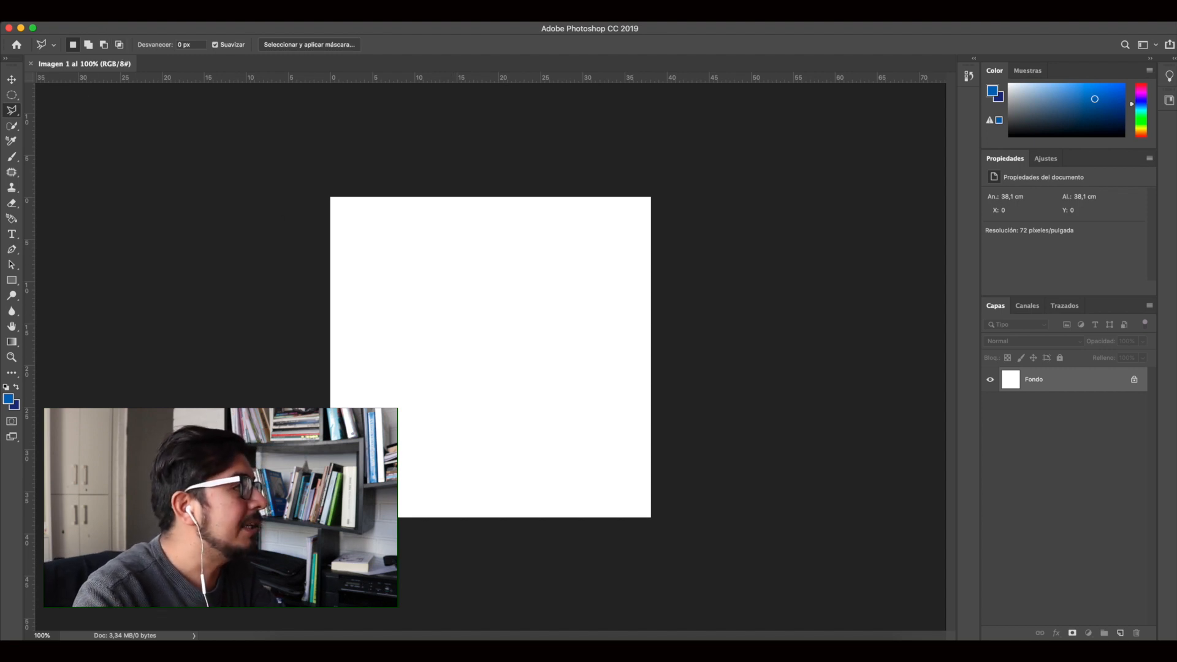
left_click(92, 3)
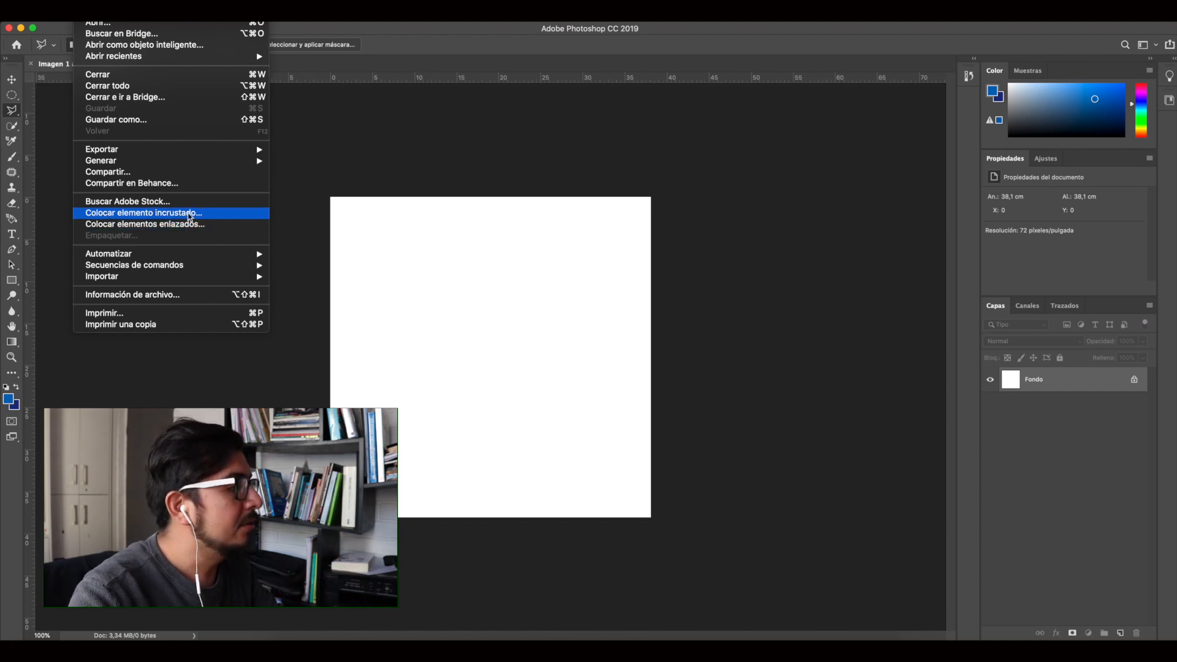
left_click(189, 215)
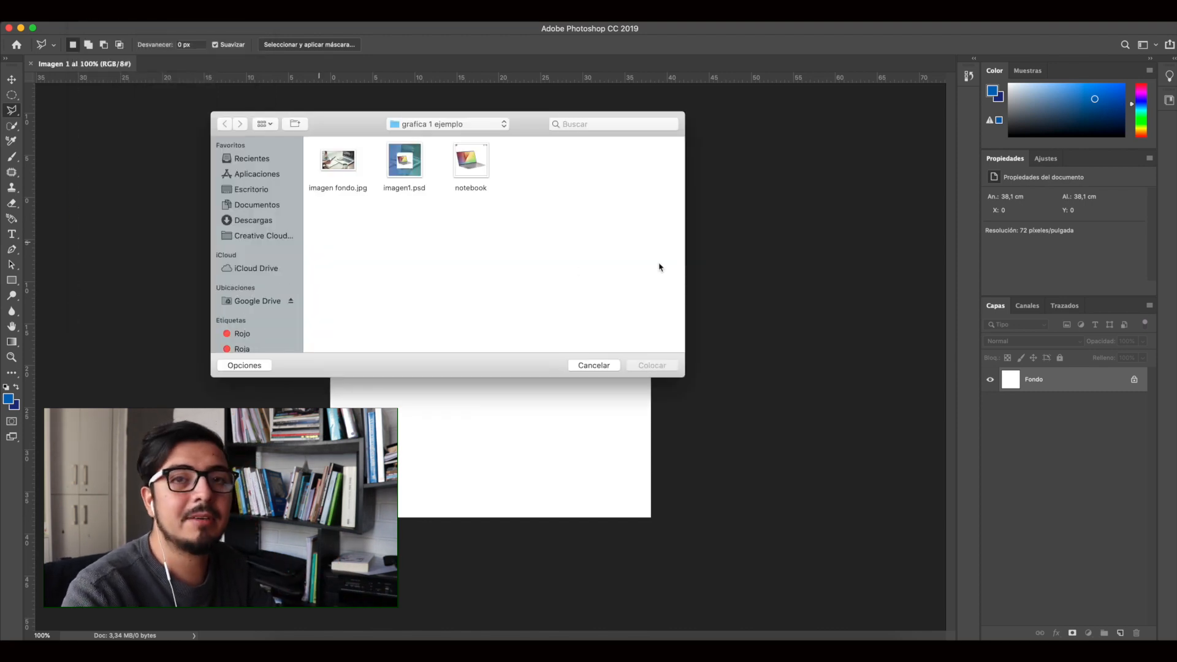
left_click(341, 173)
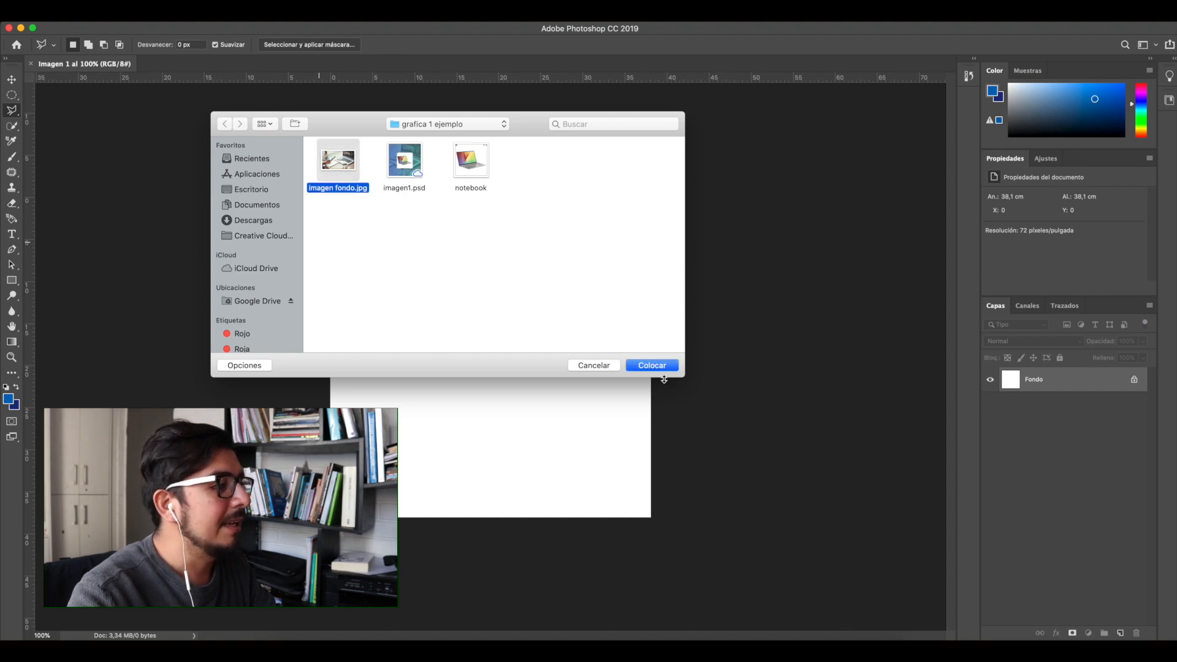
key("Return")
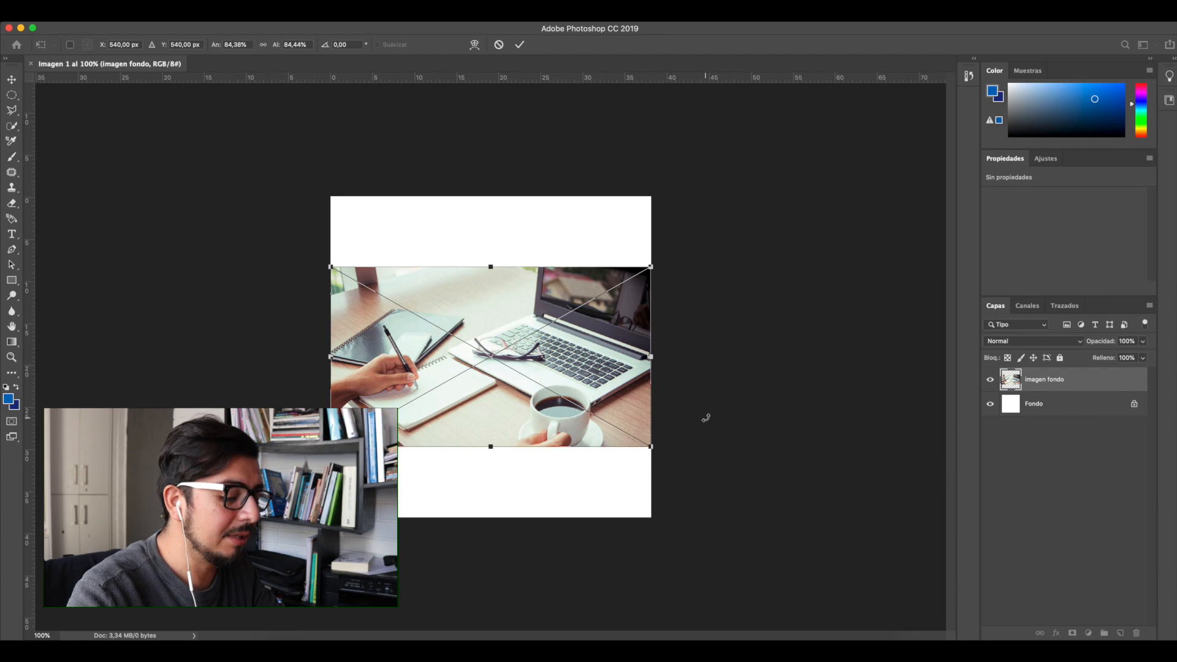
key("Escape")
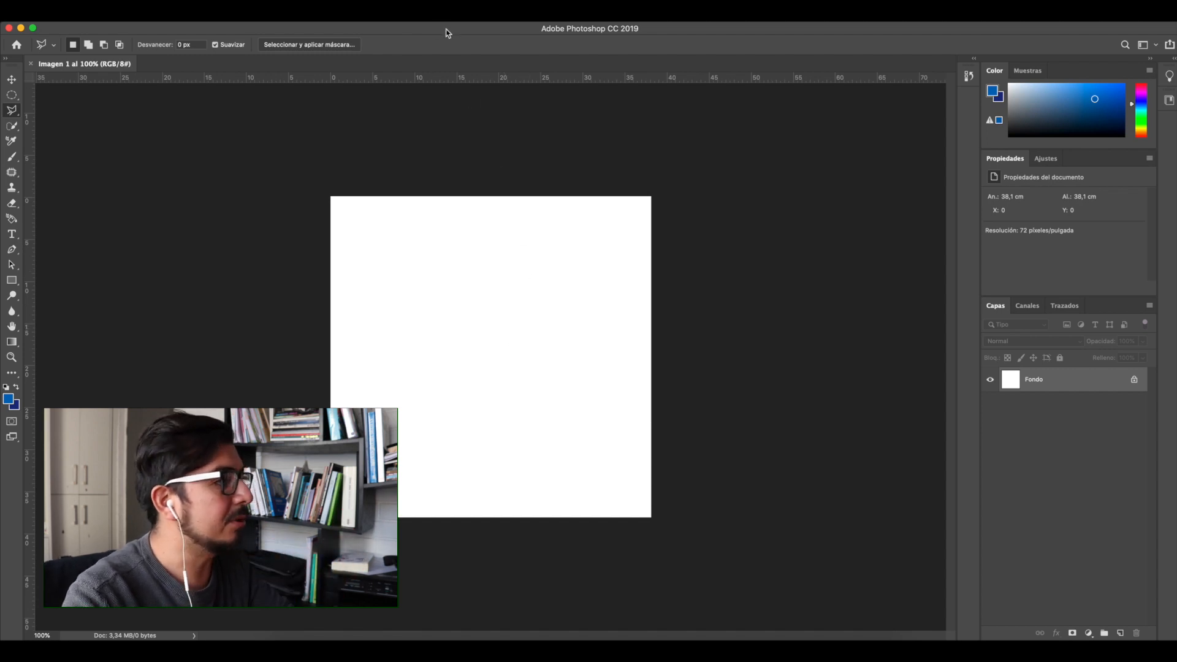
- Place imagen fondo.jpg from the grafica 1 ejemplo folder as an embedded element
left_click(90, 3)
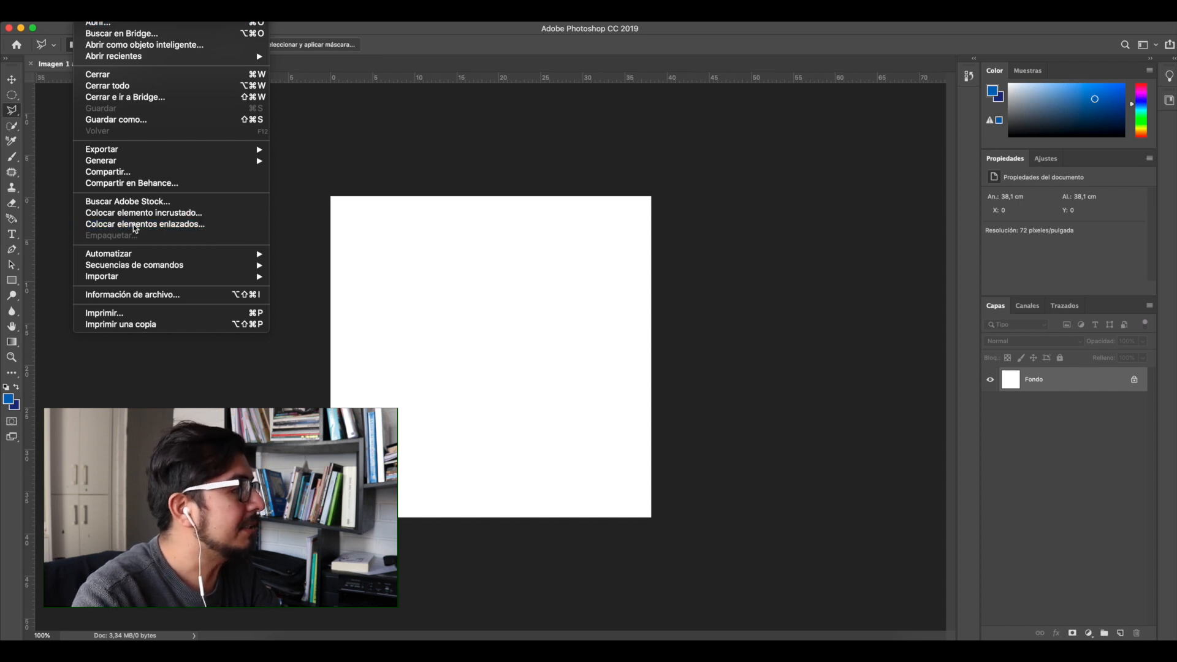
left_click(126, 213)
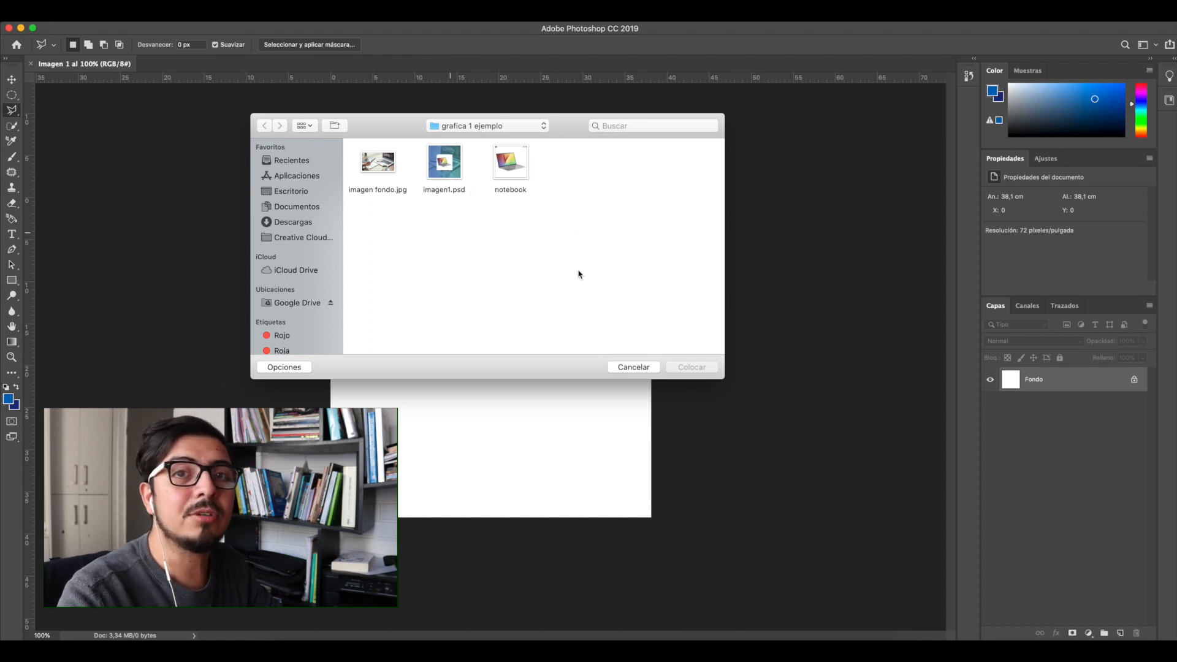
left_click(379, 164)
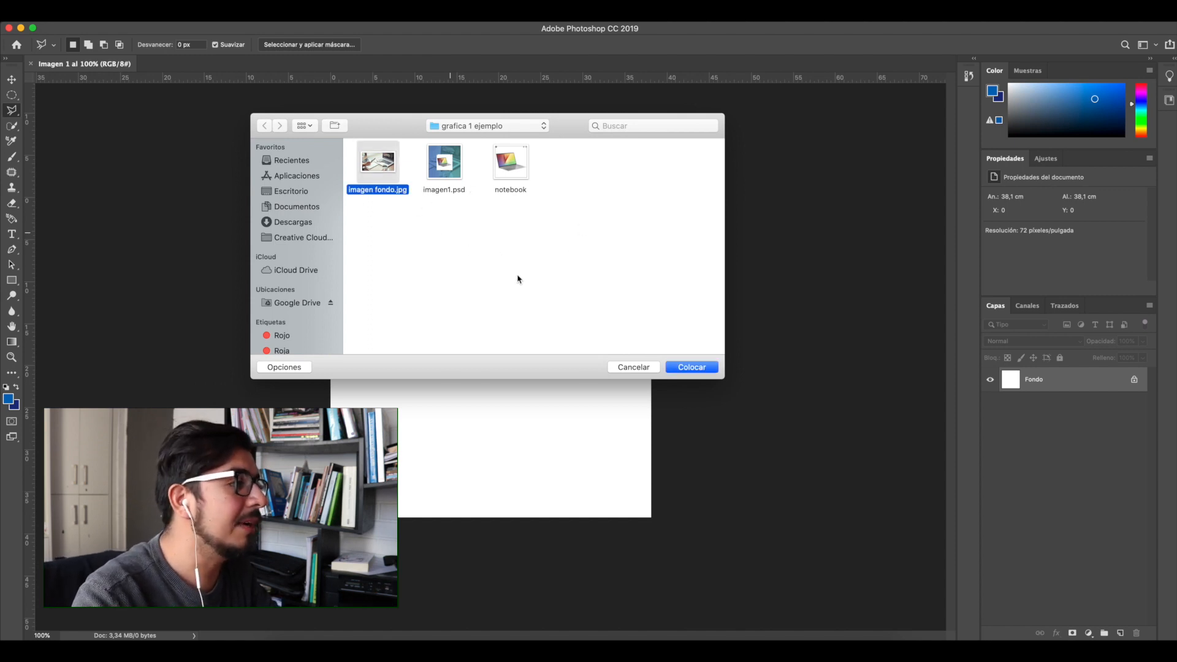
left_click(691, 367)
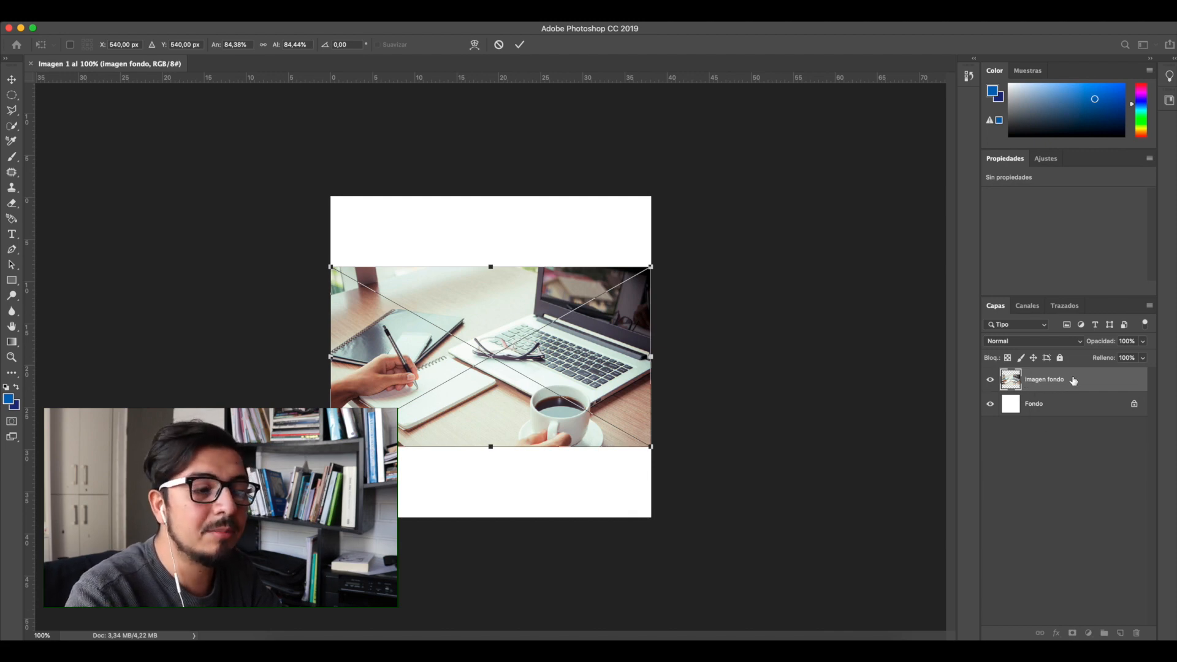
- Scale the placed image proportionally from its centre to about 155% so it covers the whole canvas
mouse_move(561, 377)
left_mouse_down()
mouse_move(528, 334)
mouse_move(520, 365)
mouse_move(555, 380)
mouse_move(562, 370)
left_mouse_up()
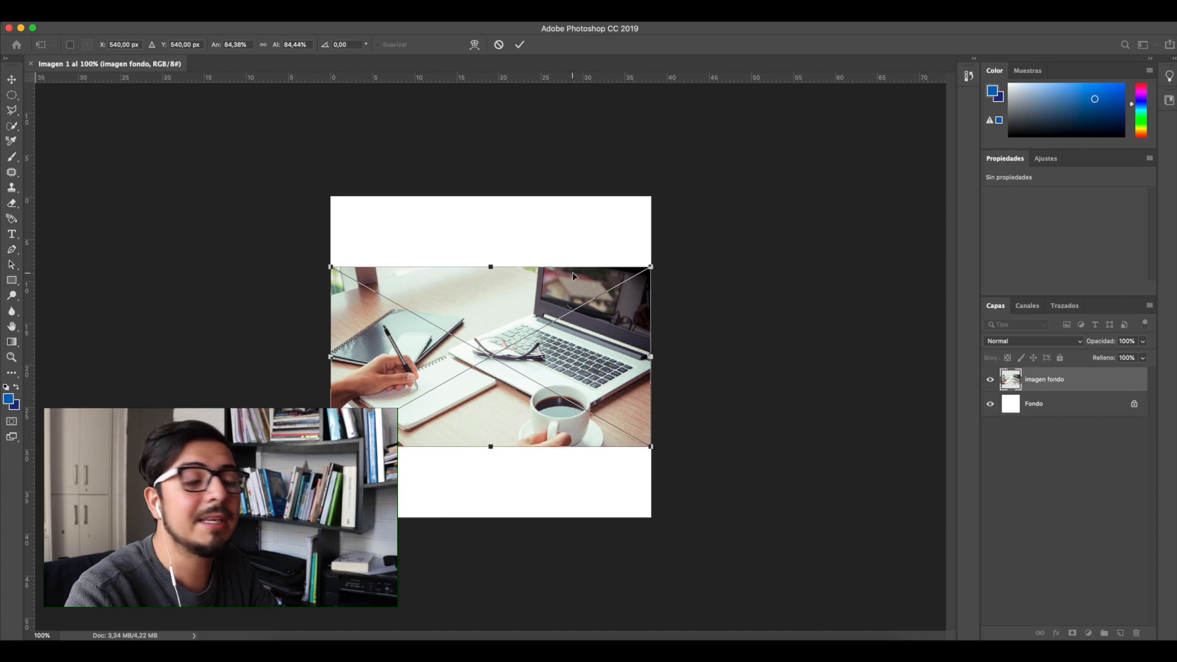
left_click_drag(491, 267, 491, 197)
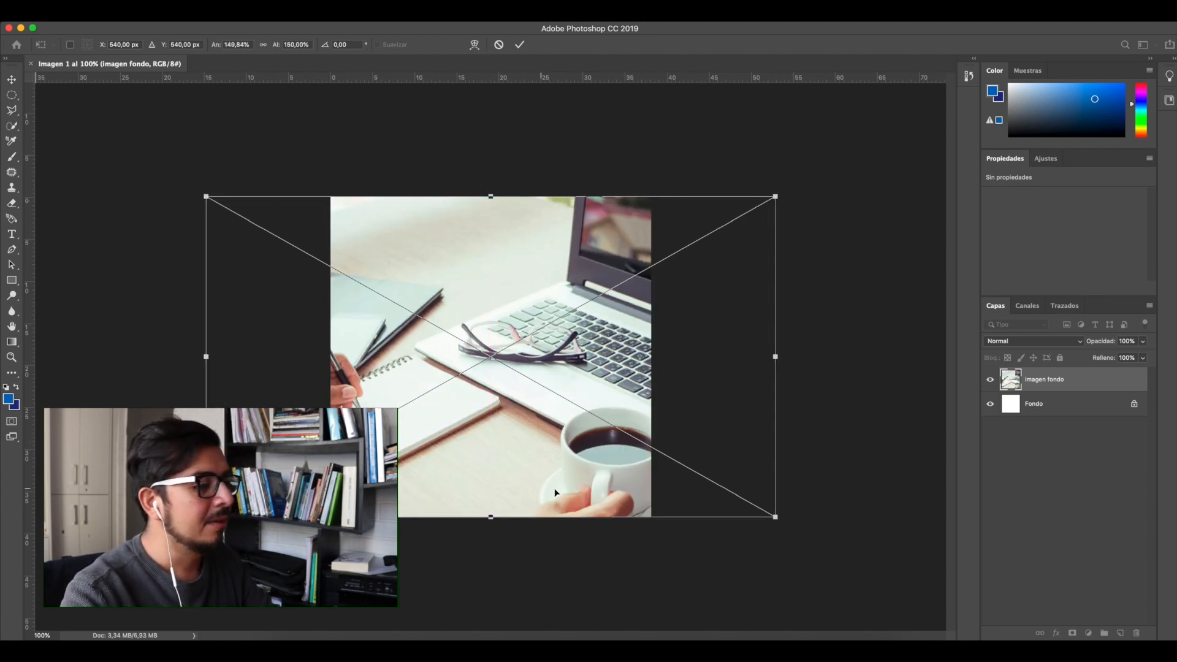
left_click_drag(496, 520, 492, 447)
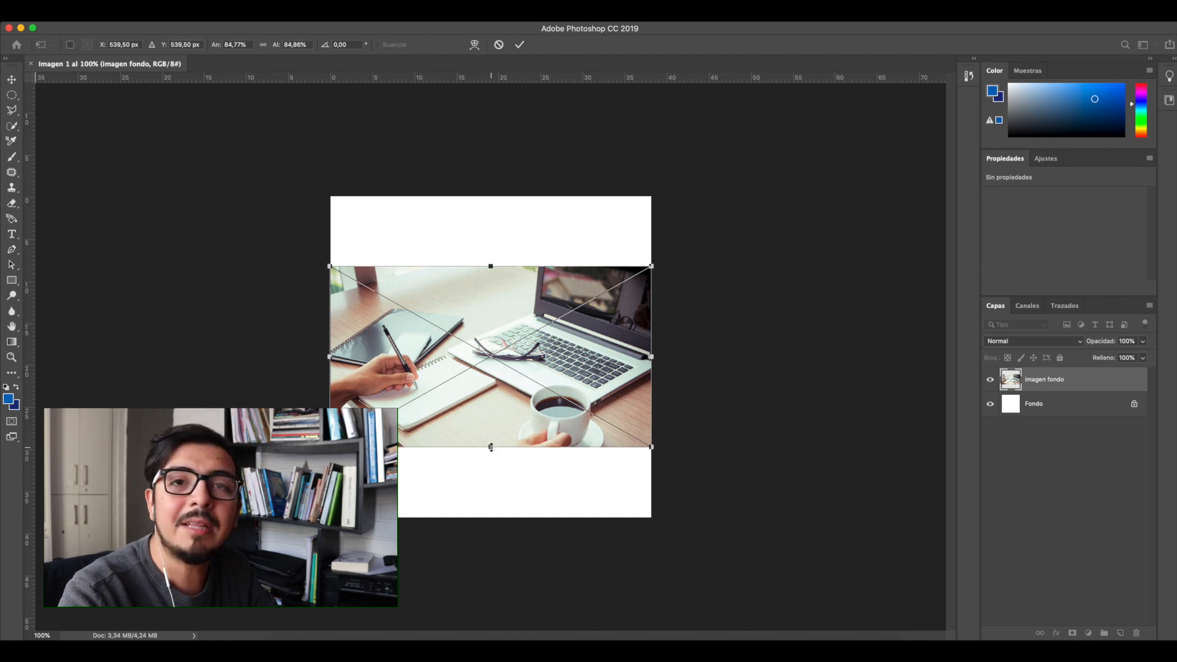
left_click_drag(490, 448, 491, 523)
left_click(454, 485)
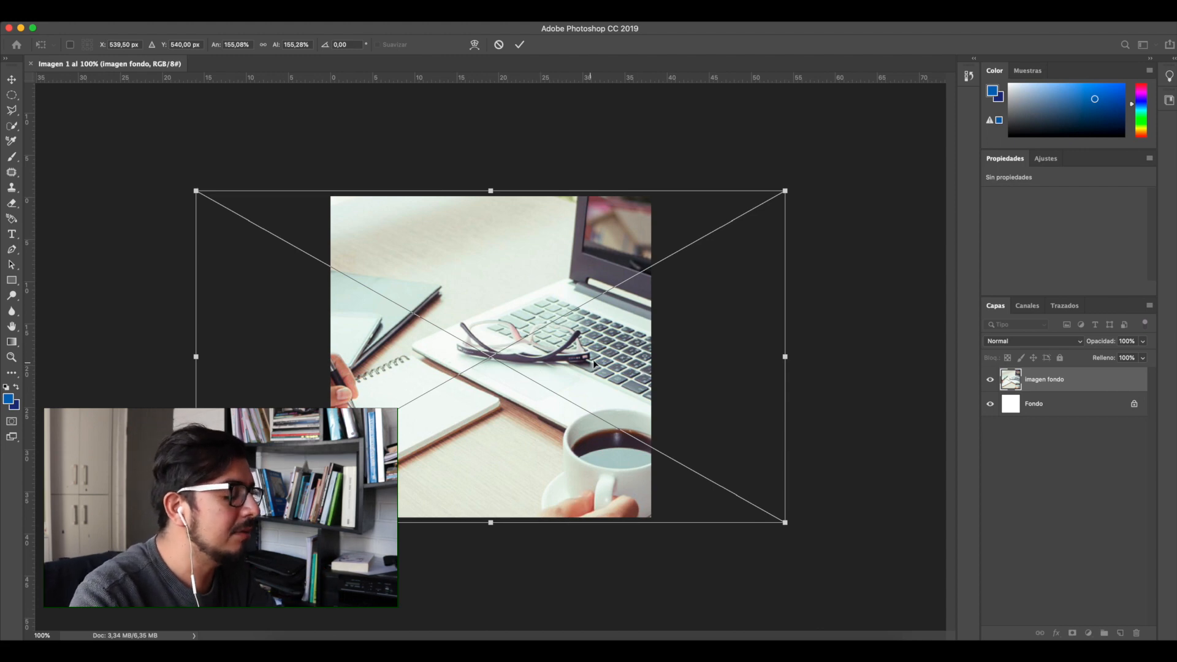
- Shift the placed image left to about X 324.5 px, commit the placement, and activate the Move tool
left_click_drag(620, 362, 569, 365)
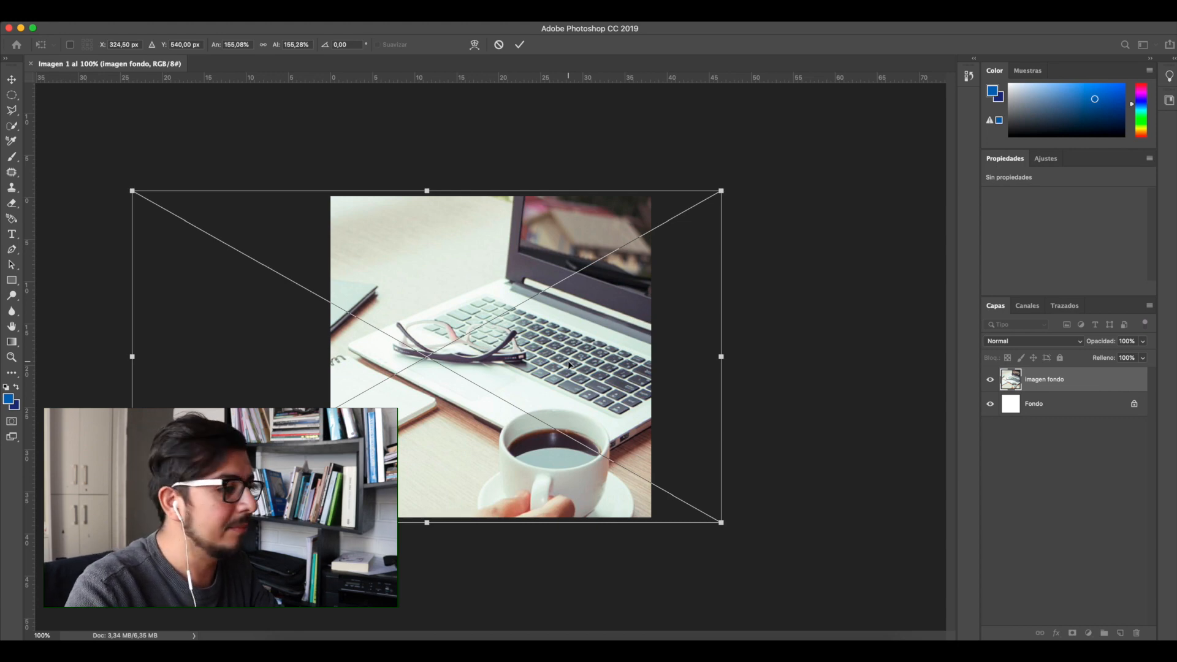
key("Return")
key("l")
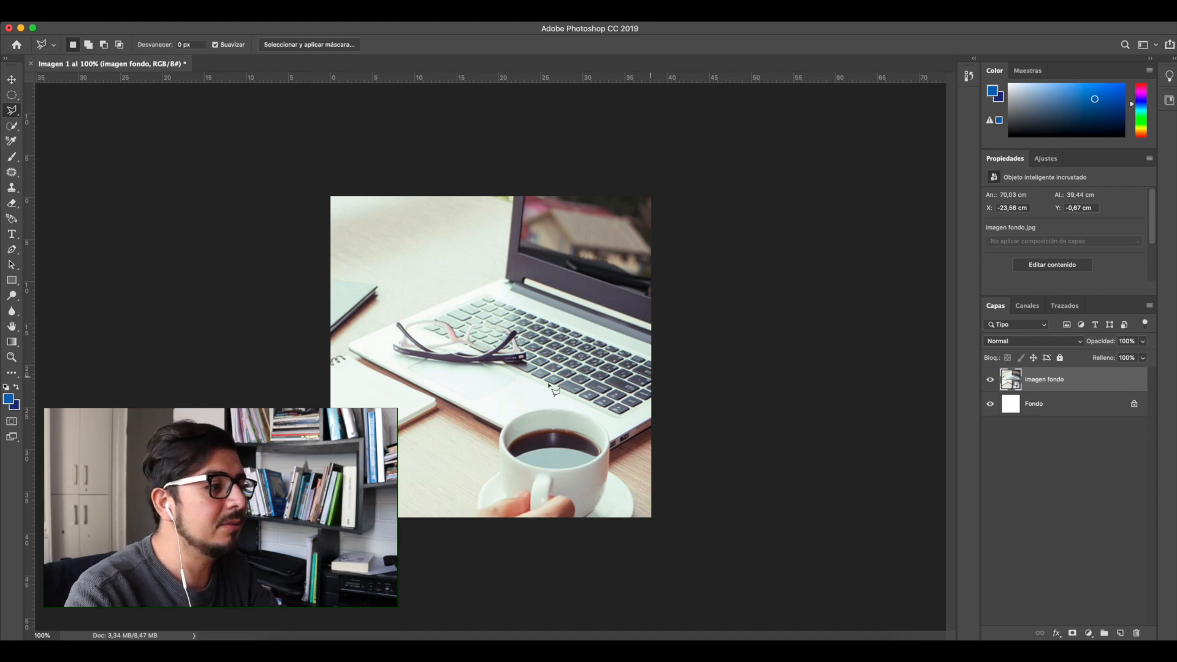
key("v")
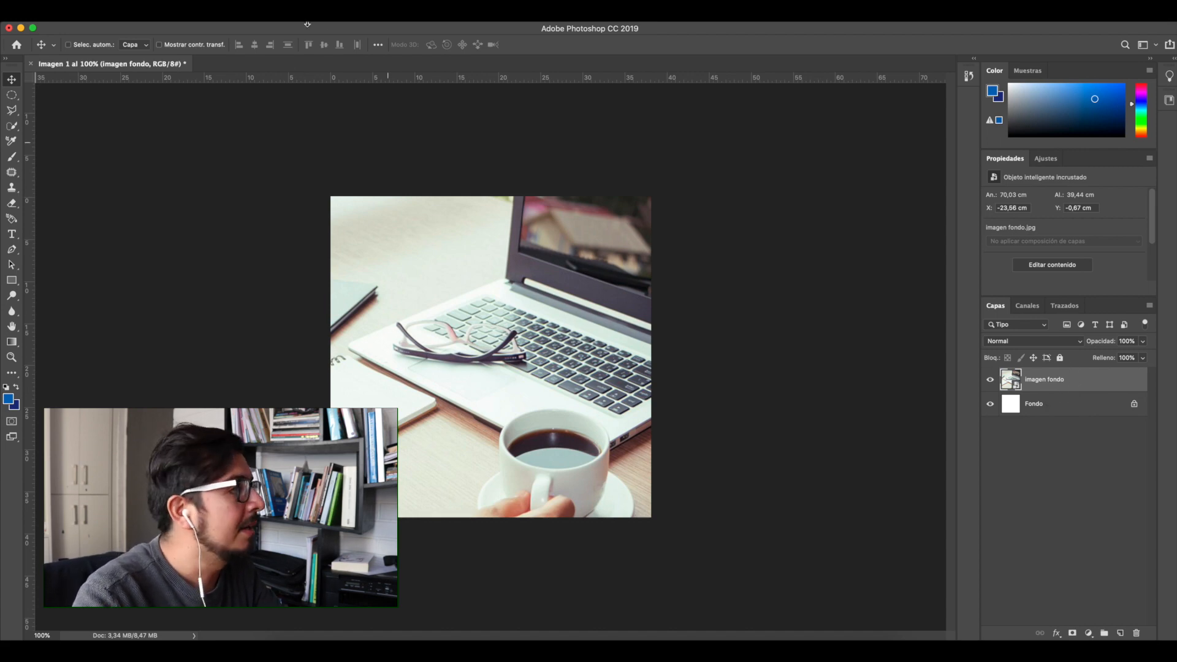
- Open the Hue/Saturation (Tono/saturación) adjustment for the imagen fondo layer and move its dialog off most of the picture
left_click(172, 15)
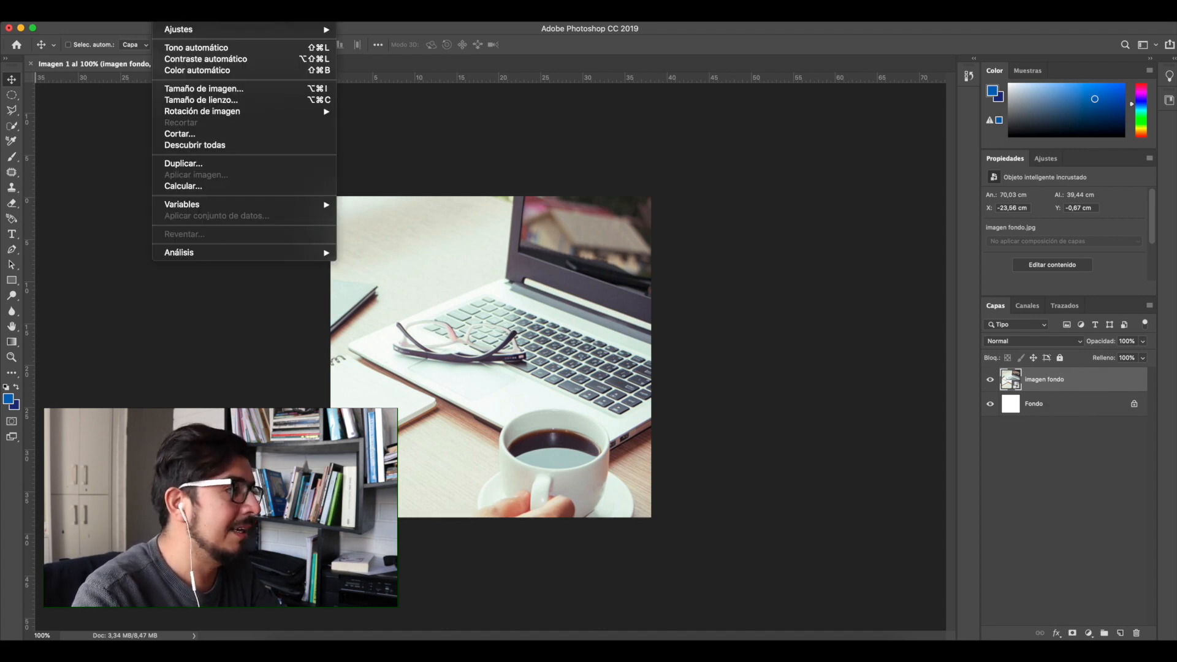
left_click(478, 37)
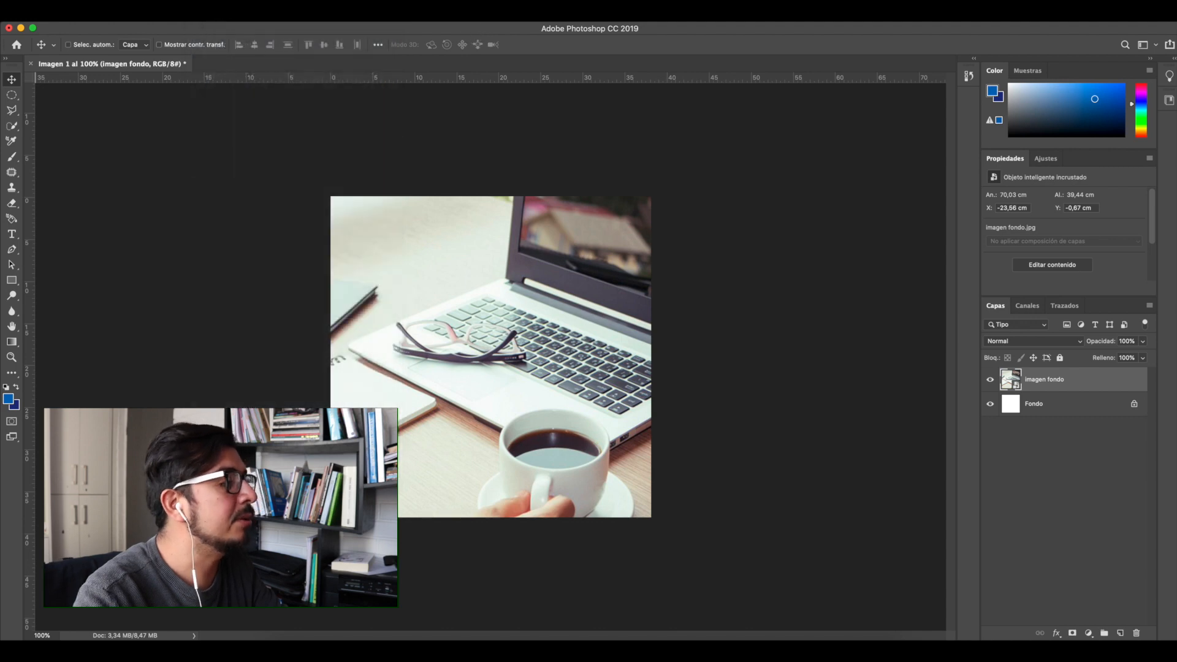
left_click(173, 15)
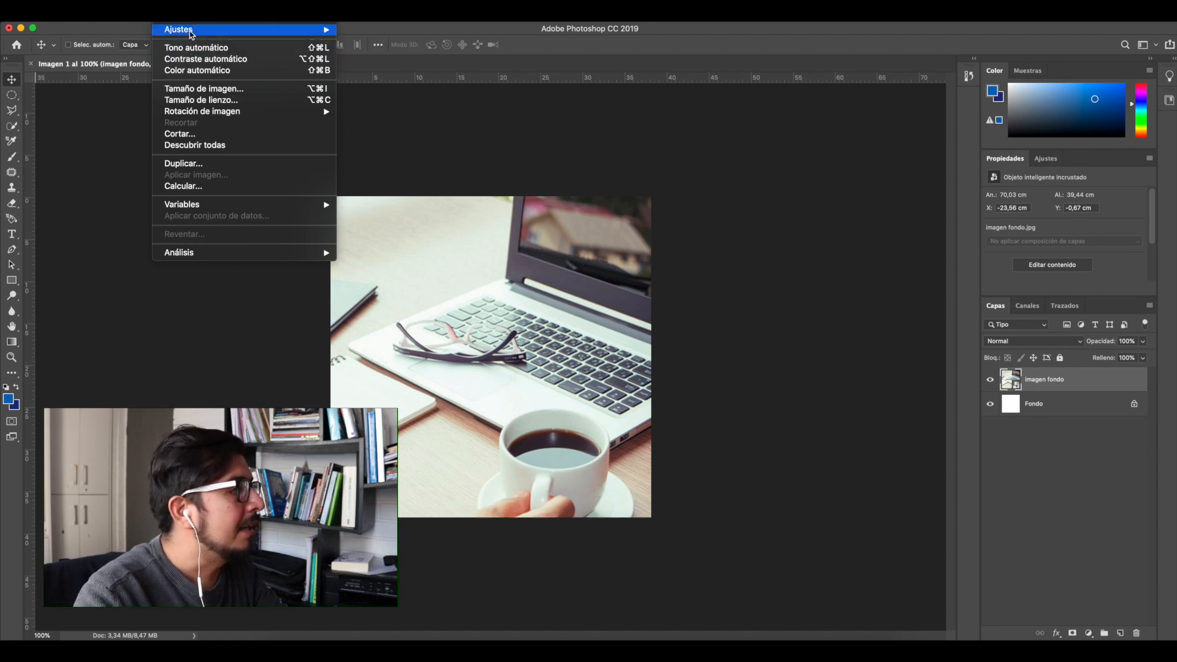
mouse_move(192, 33)
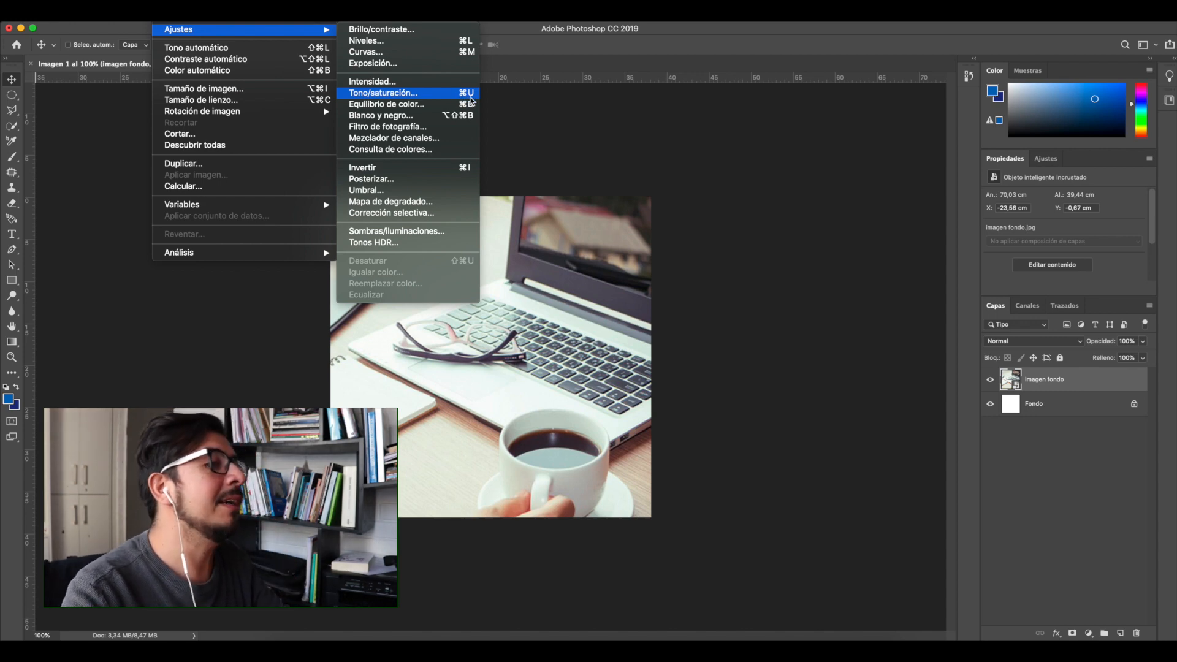
left_click(428, 97)
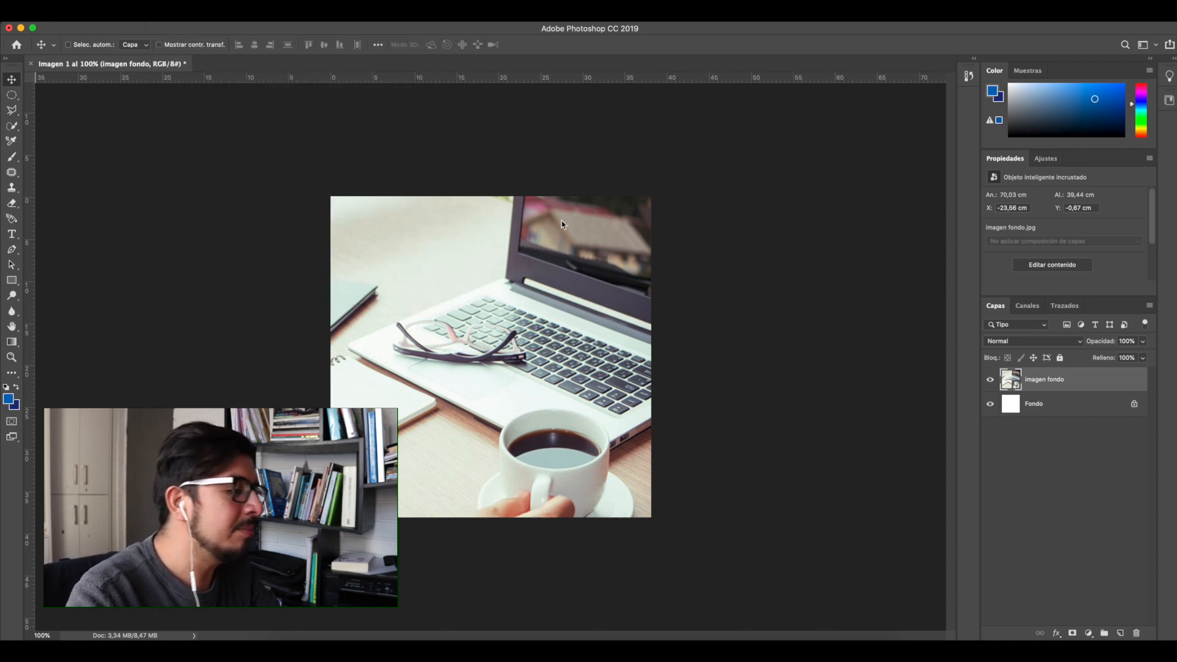
left_click_drag(707, 100, 446, 90)
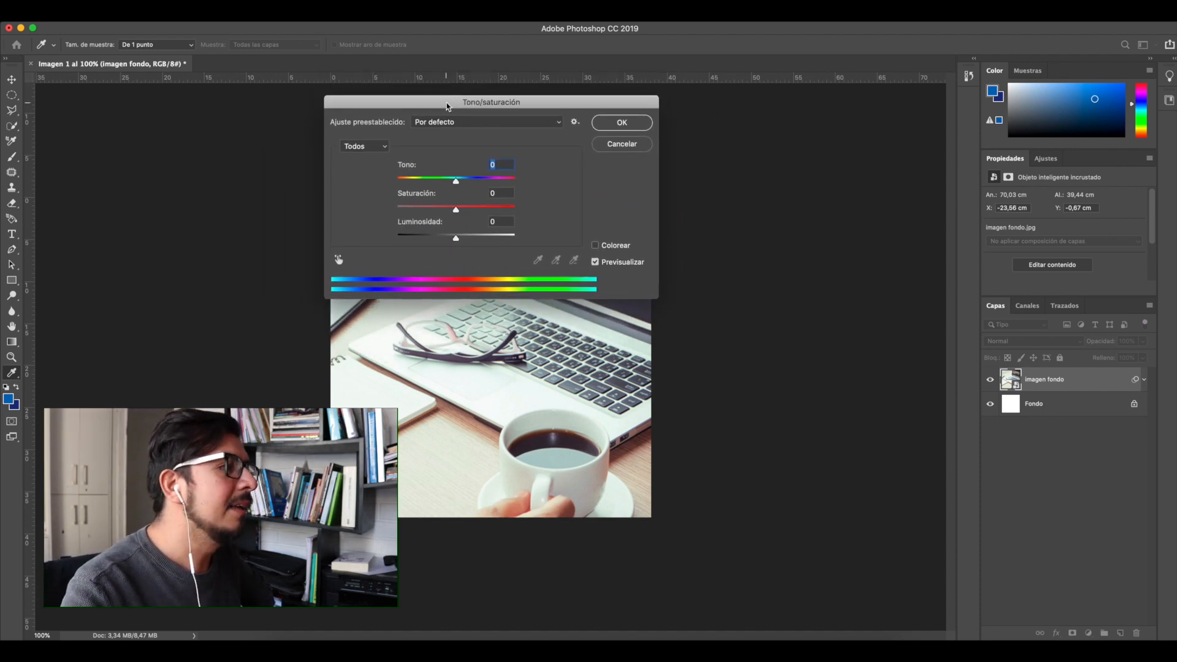
left_click_drag(477, 104, 695, 160)
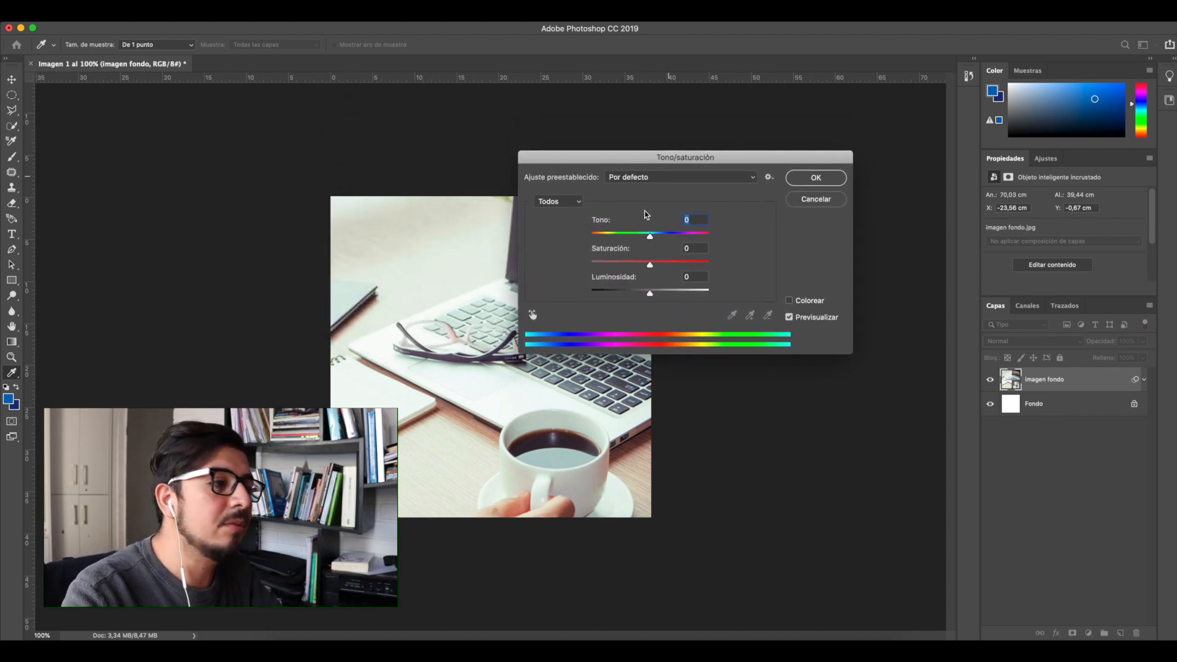
- Try the hue at -180 and +165 on the image, and reset it to 0
left_click_drag(652, 240, 589, 239)
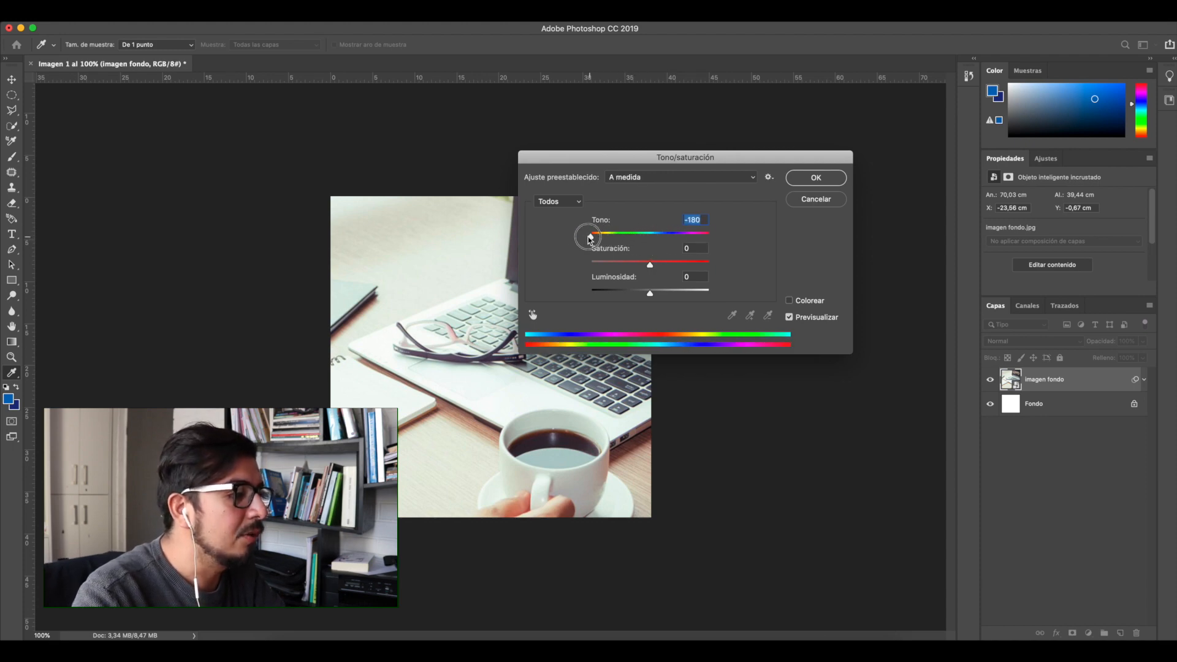
left_click_drag(655, 157, 744, 126)
left_click_drag(687, 208, 793, 207)
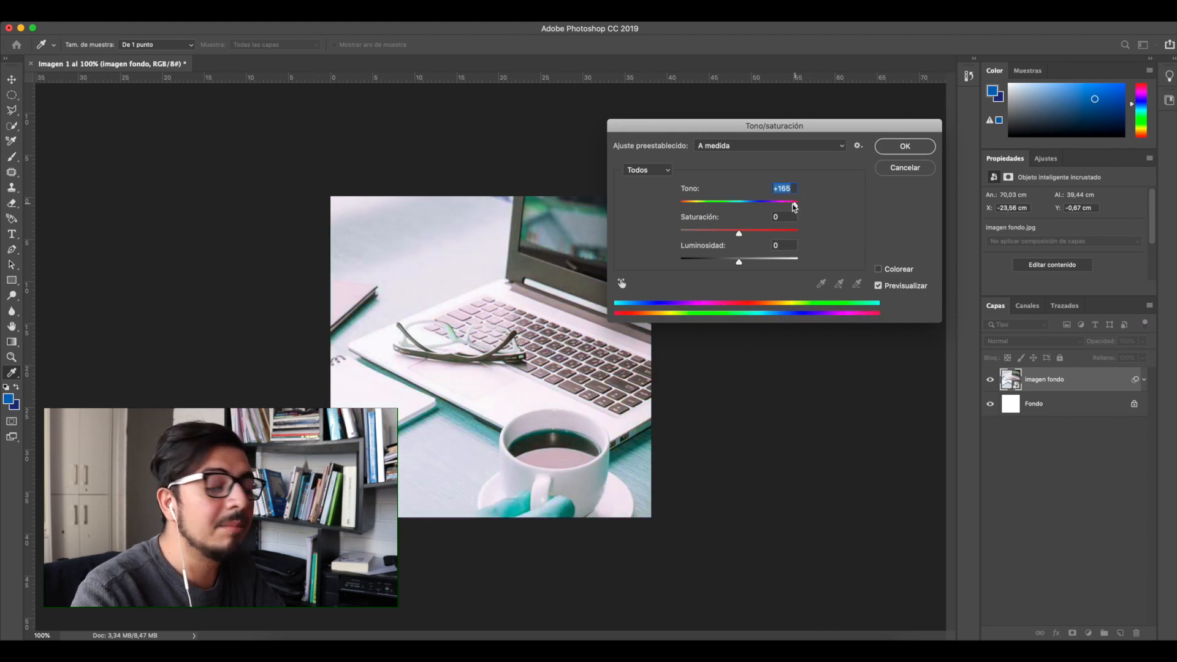
type("0")
- Try the saturation and the lightness at -100 one after the other, resetting each to 0
left_click_drag(740, 234, 678, 249)
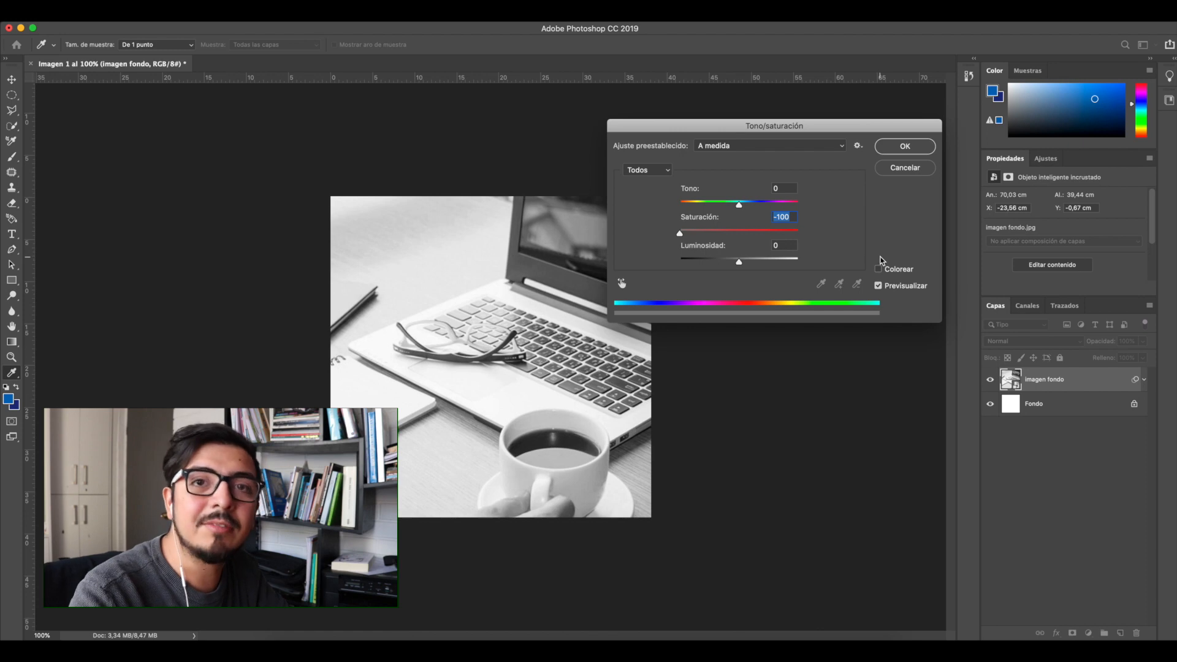
type("0")
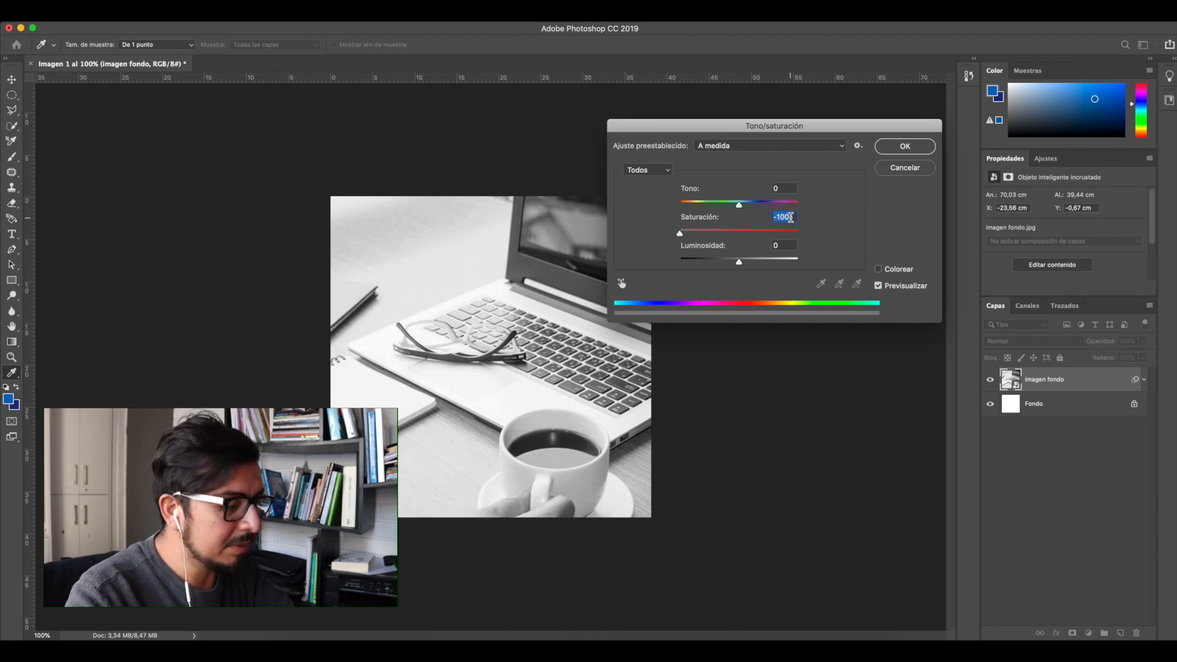
left_click_drag(739, 266, 692, 271)
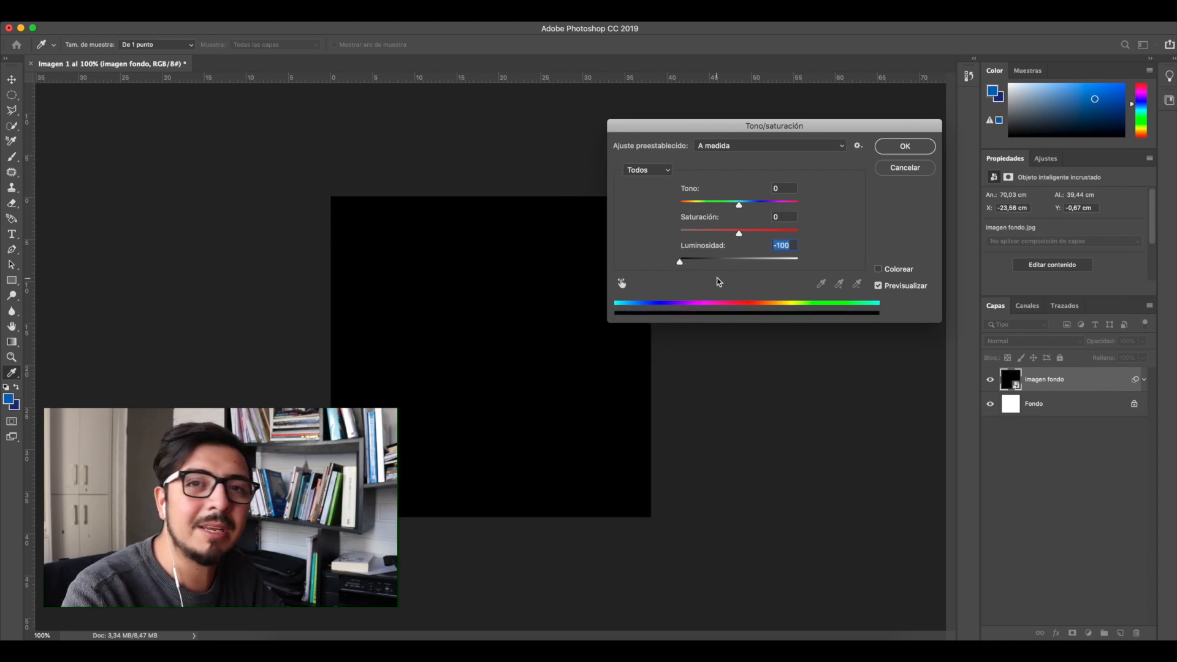
left_click_drag(680, 264, 745, 262)
type("0")
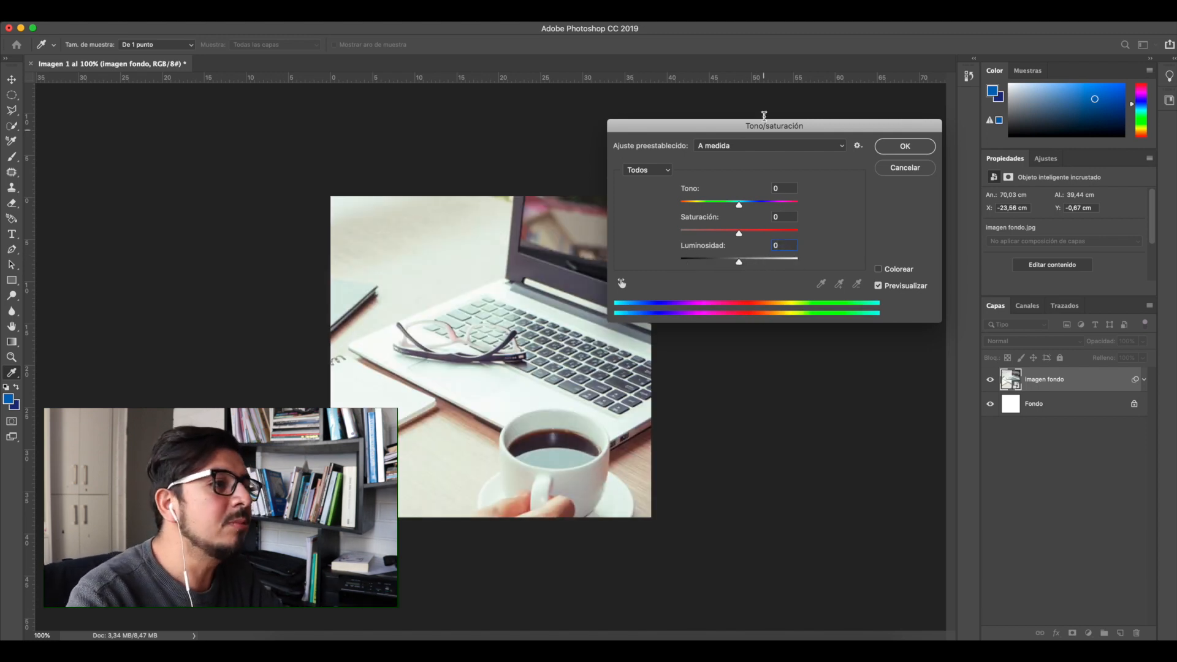
- Set the saturation to -100 and look through the colour ranges, keeping Todos selected
left_click_drag(779, 120, 773, 115)
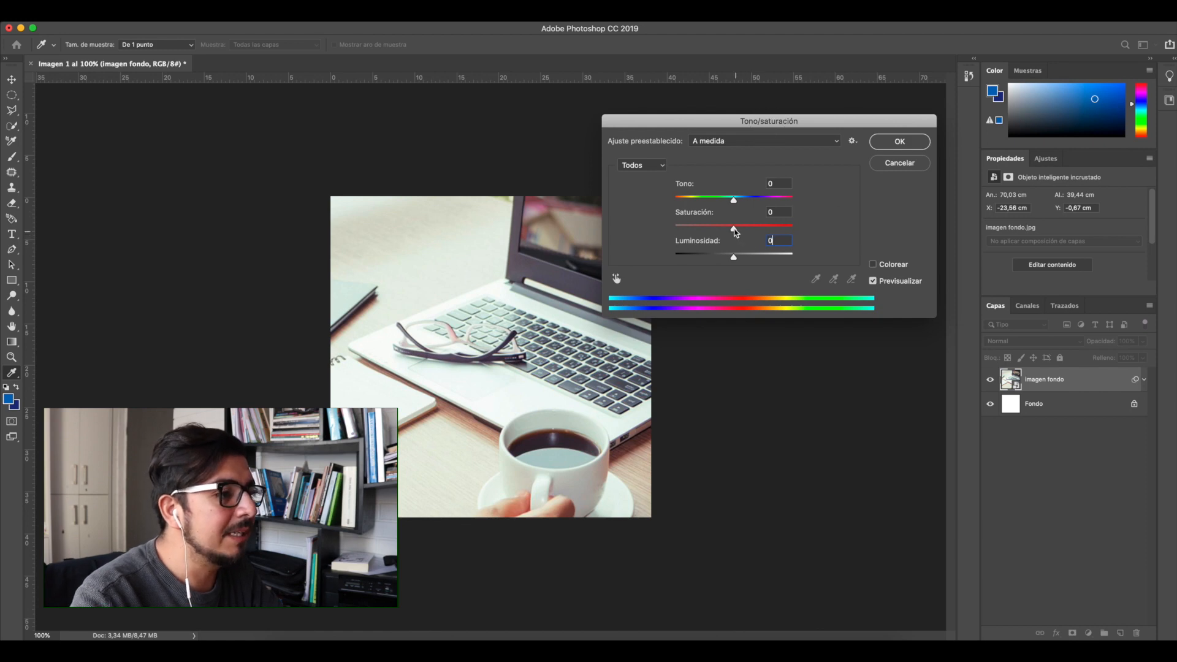
left_click_drag(735, 231, 674, 228)
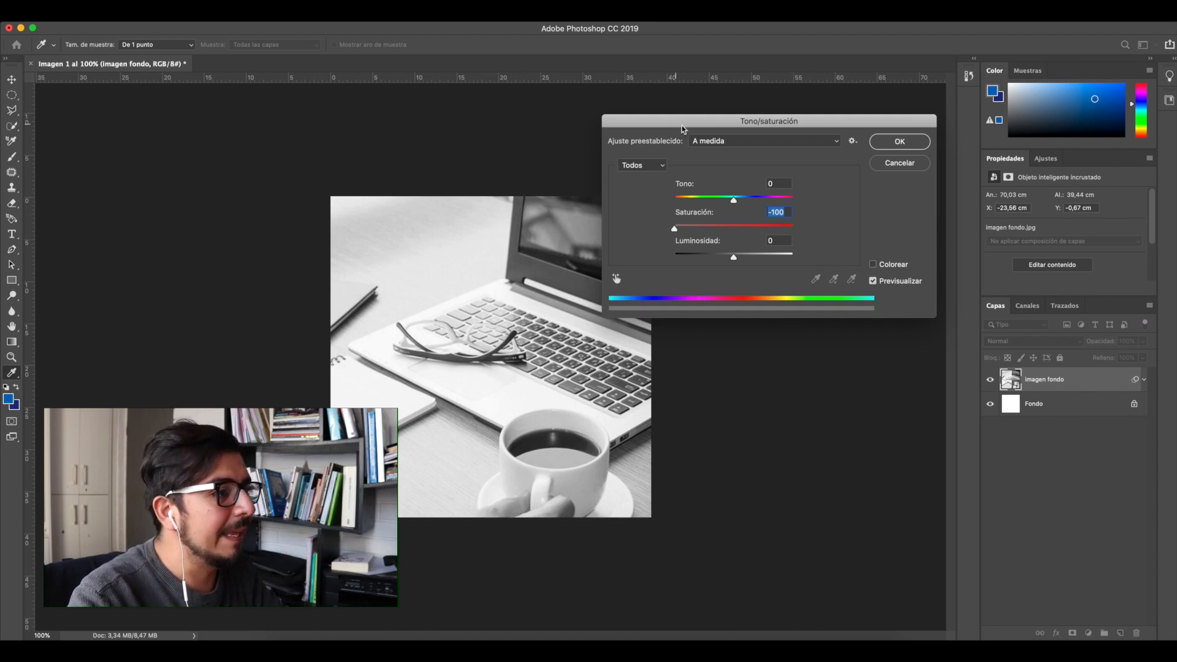
left_click(662, 166)
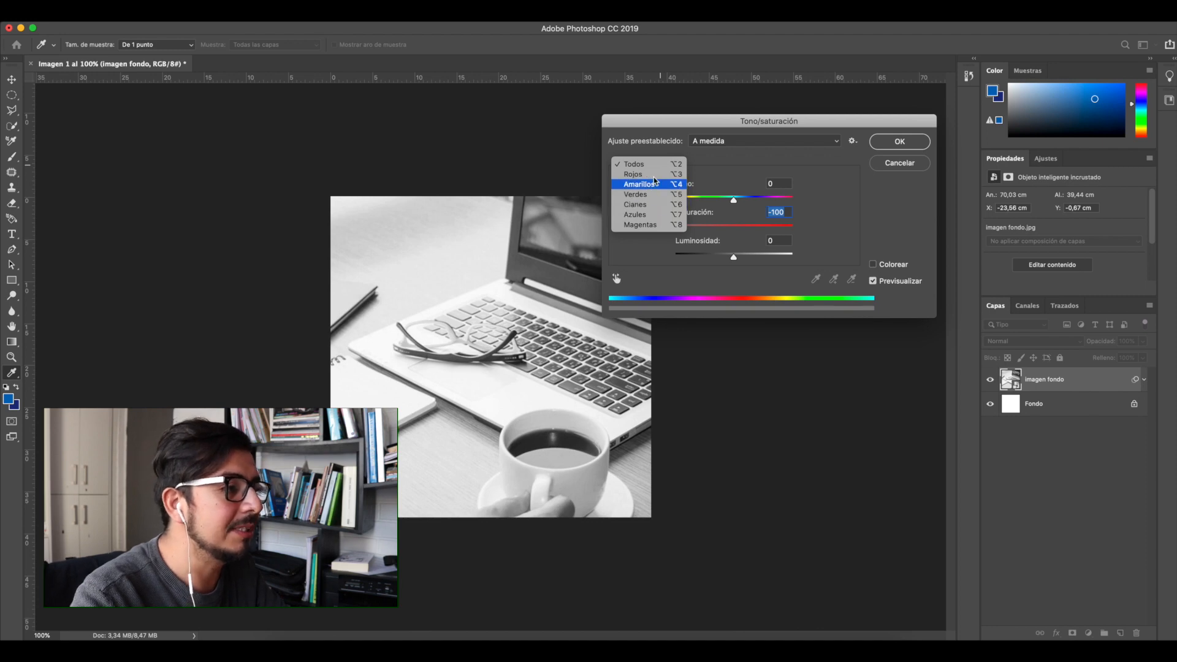
left_click(648, 165)
left_click(648, 169)
left_click(647, 170)
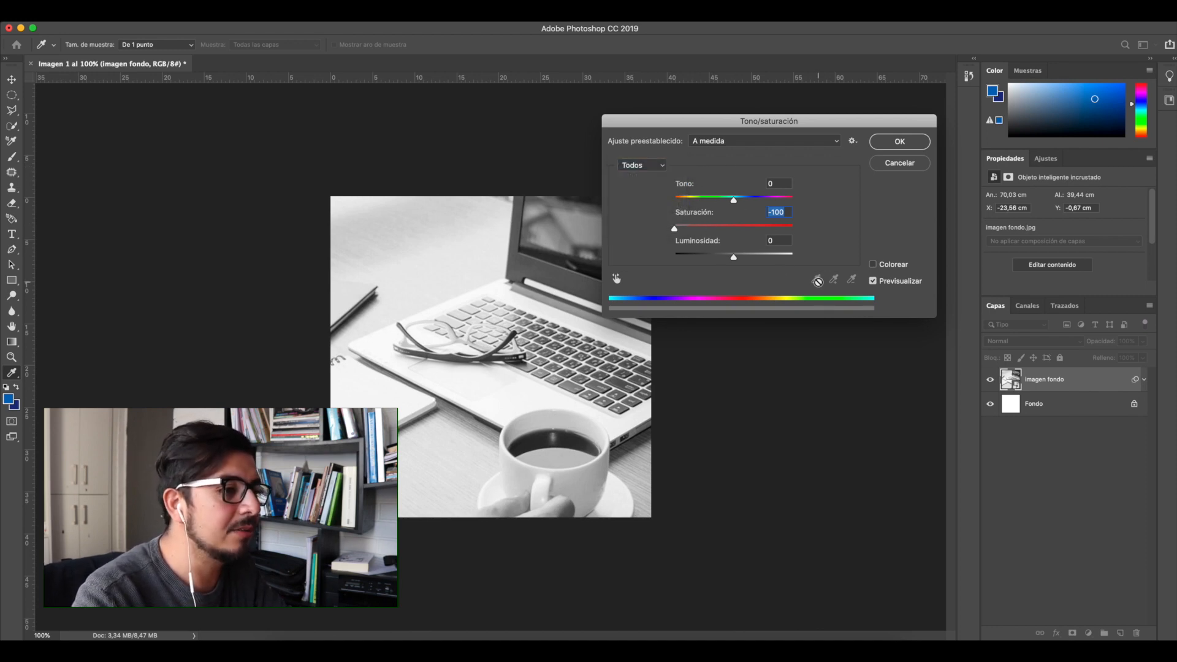
- Compare the image with and without the desaturation preview, leave the preview on, and apply the Hue/Saturation adjustment
left_click(873, 281)
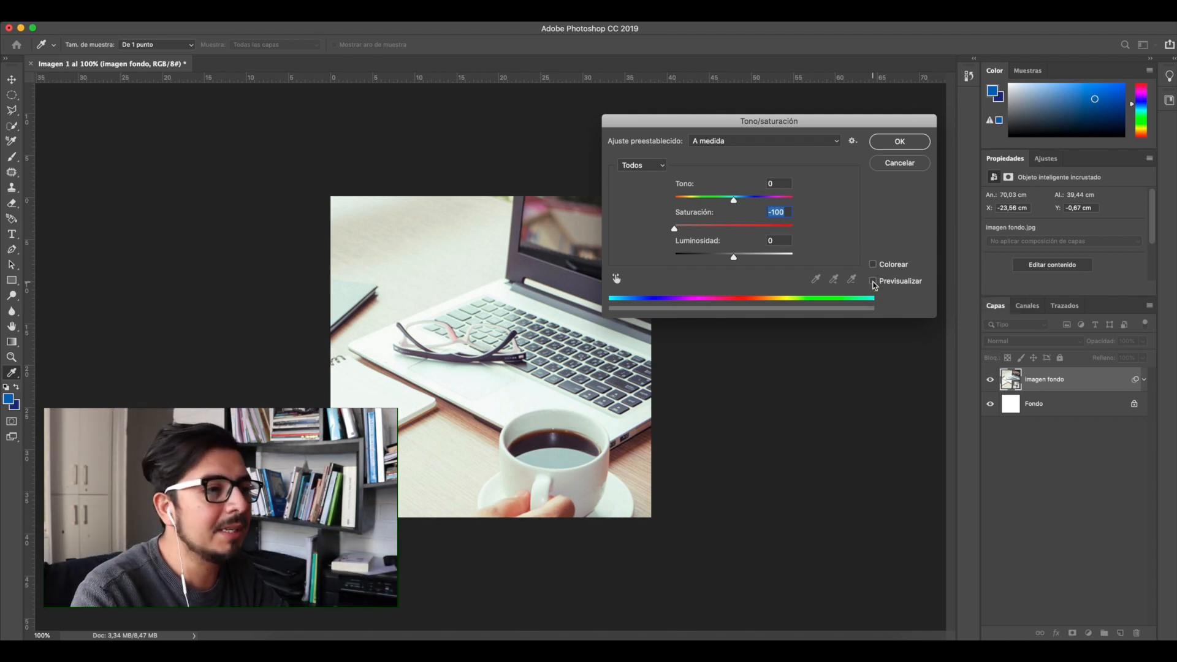
left_click(874, 281)
left_click(874, 281)
left_click(874, 281)
left_click(874, 282)
left_click(874, 282)
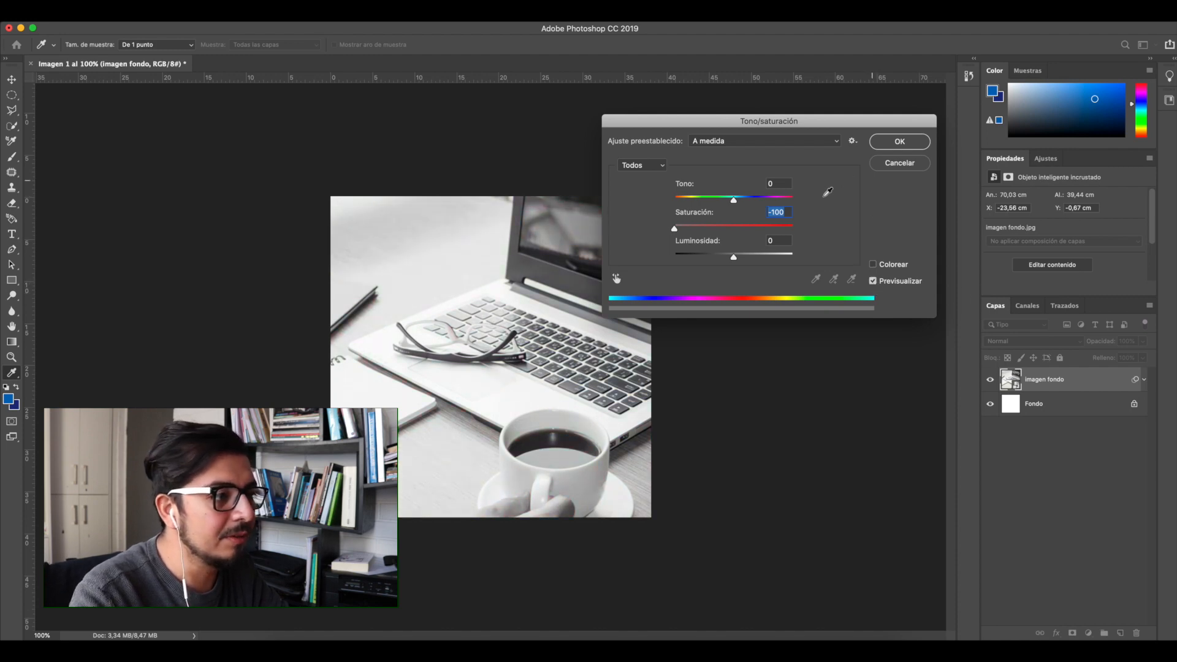
left_click(906, 145)
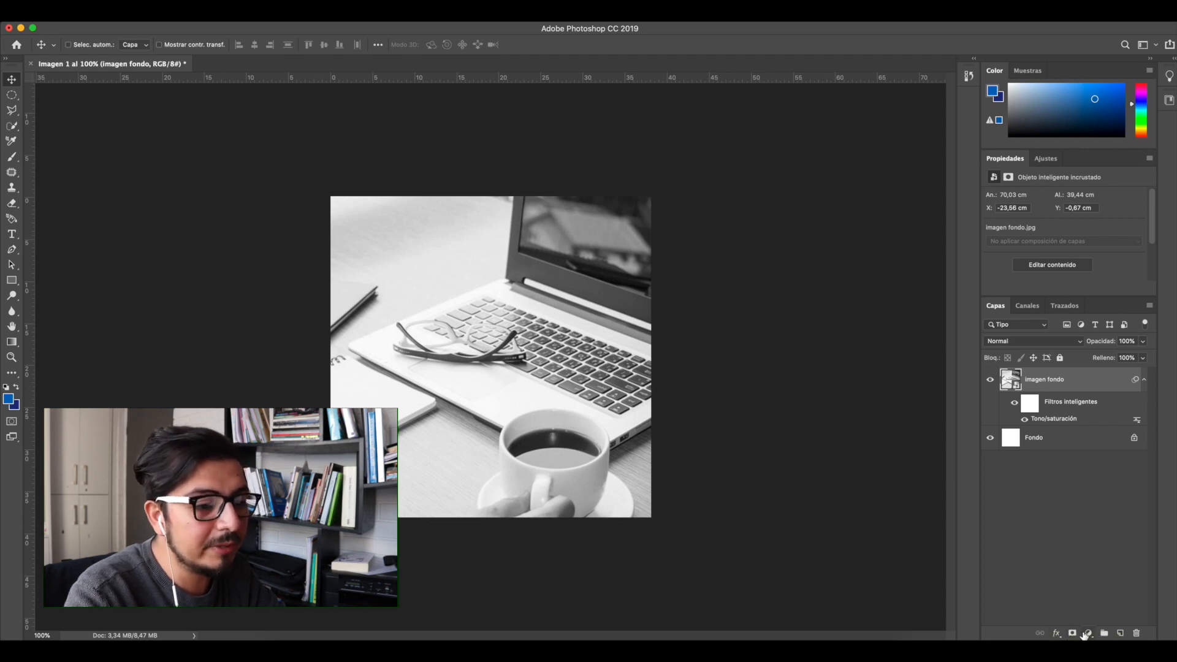
- Try adding an empty layer above imagen fondo and another above Fondo, deleting each one again
left_click(1120, 634)
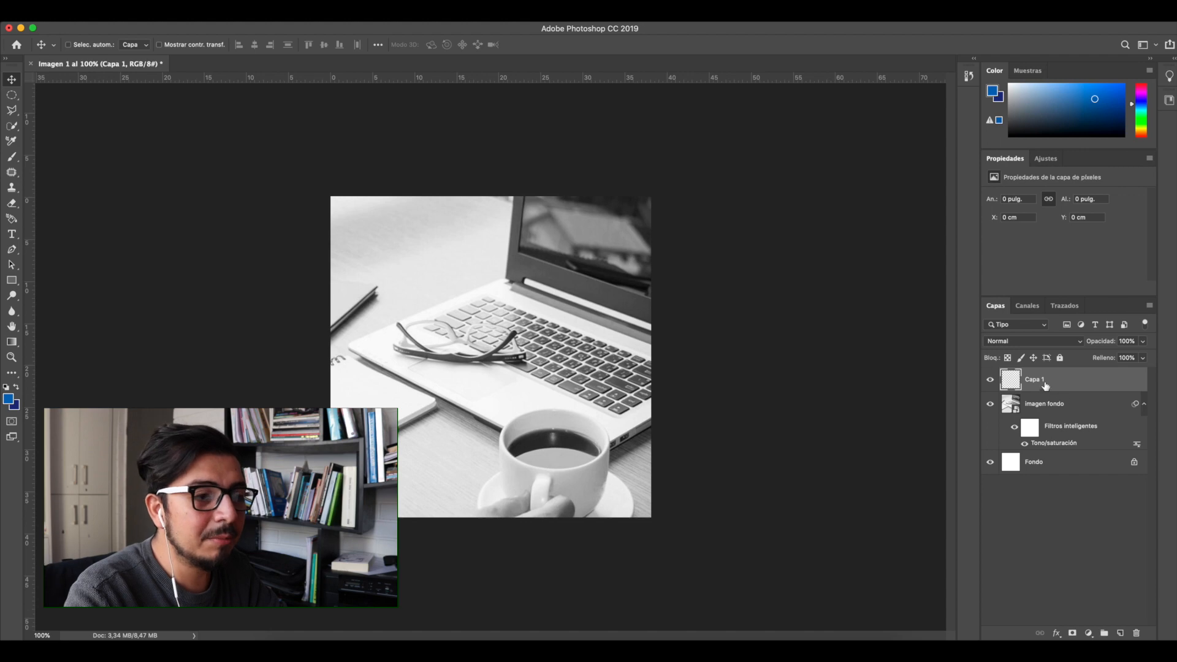
key("Delete")
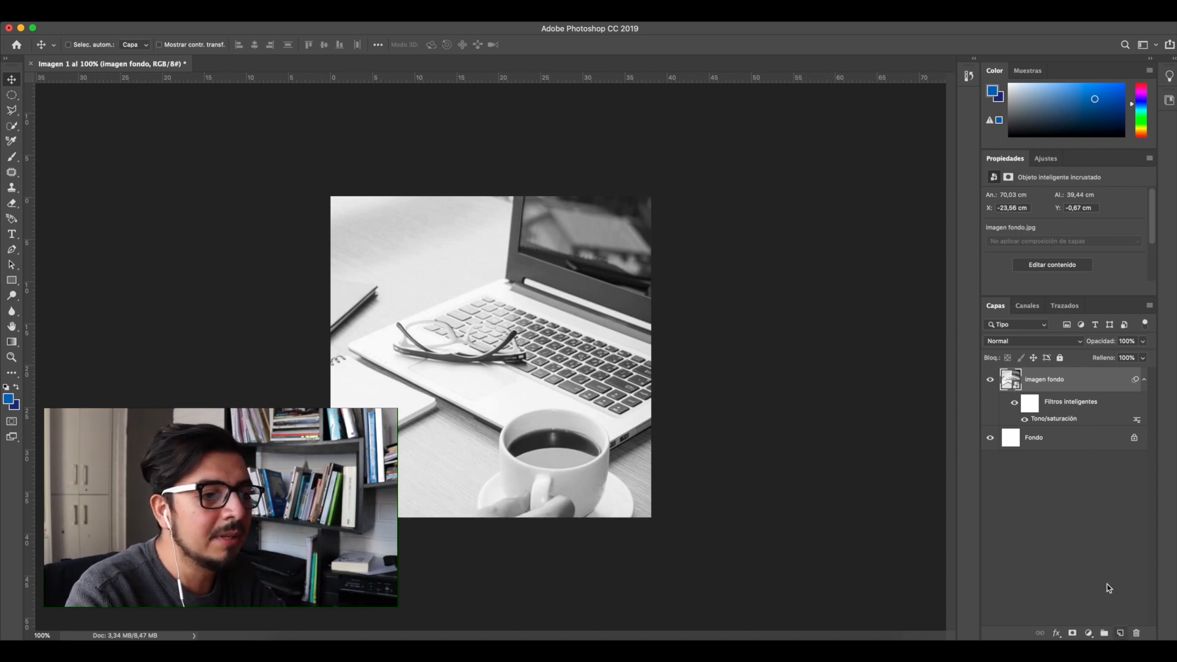
left_click(1035, 437)
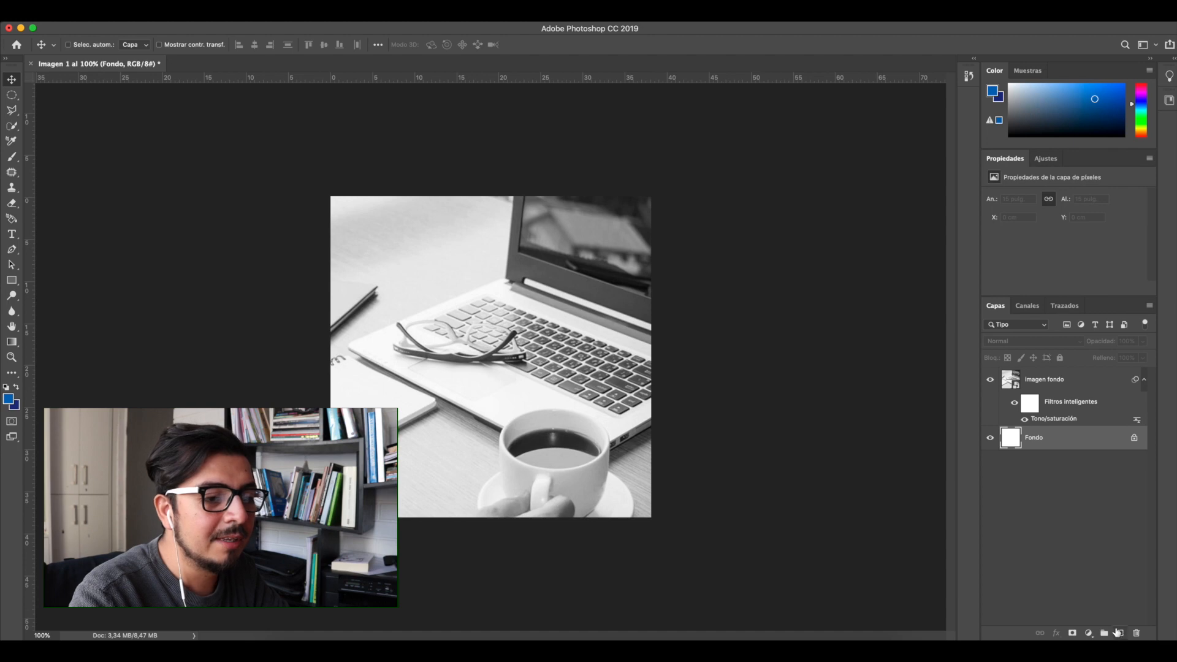
left_click(1117, 632)
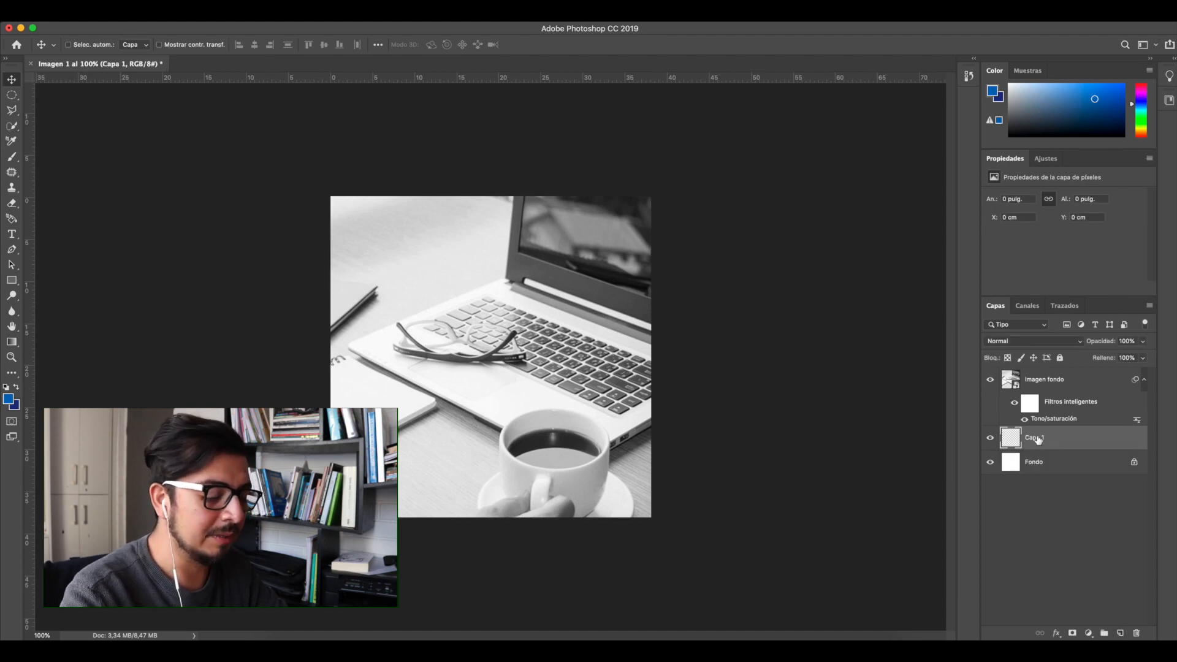
key("Delete")
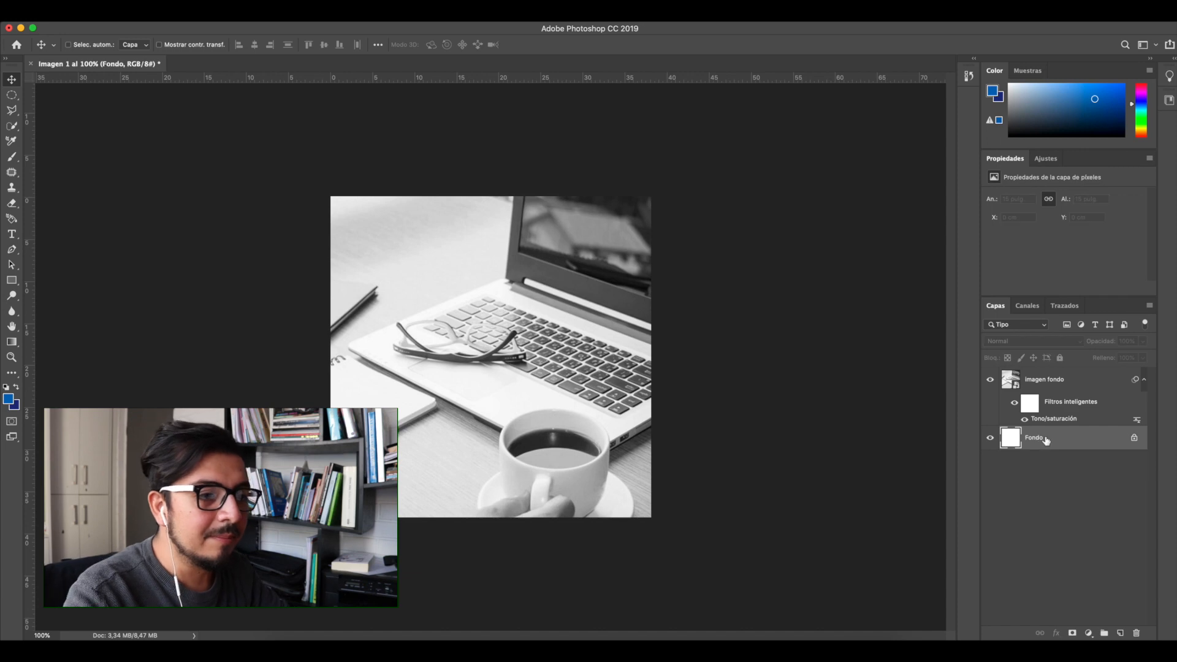
- Create a new layer above imagen fondo and name it "fondo de color"
left_click(1050, 380)
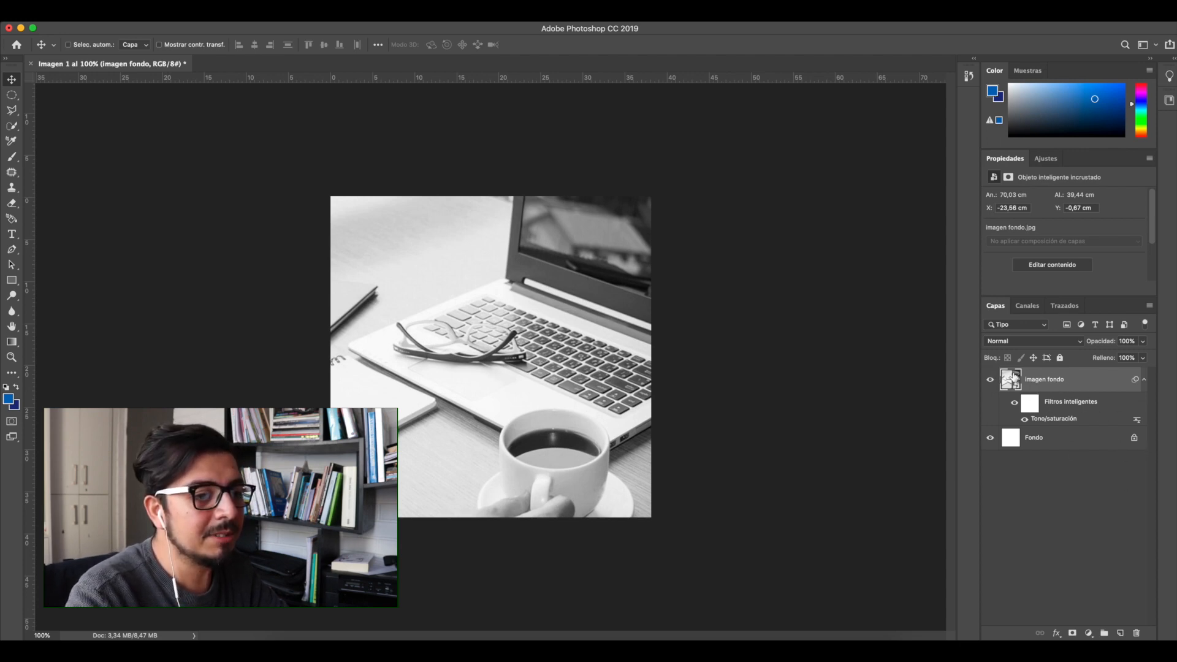
left_click(1120, 632)
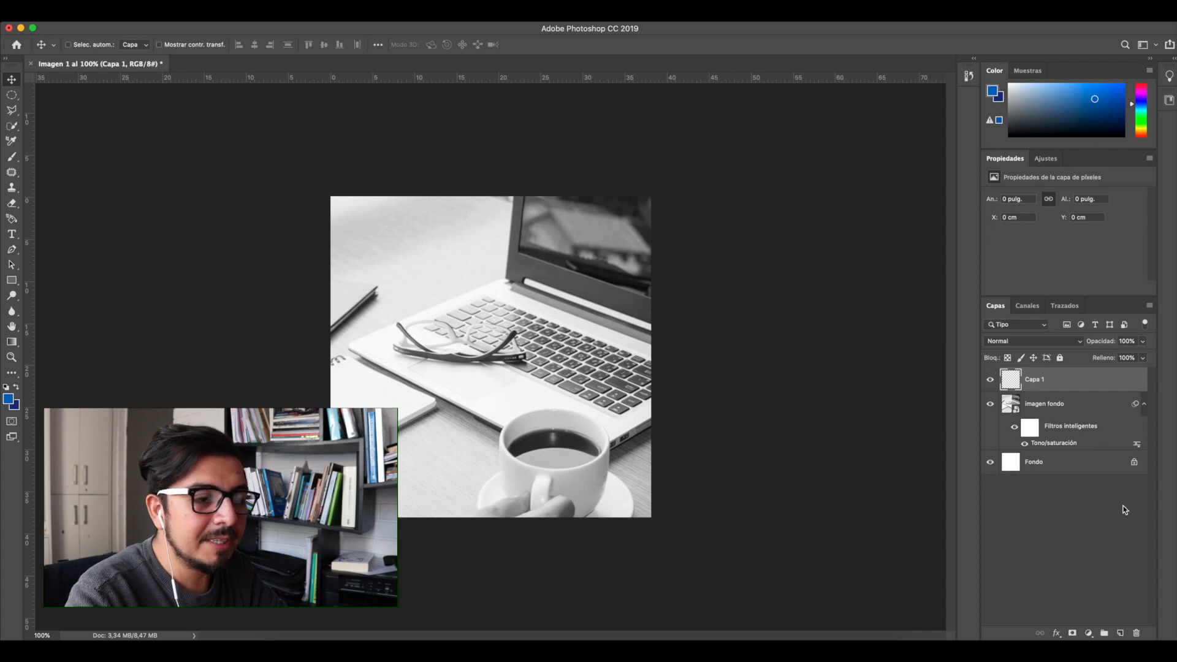
double_click(1036, 381)
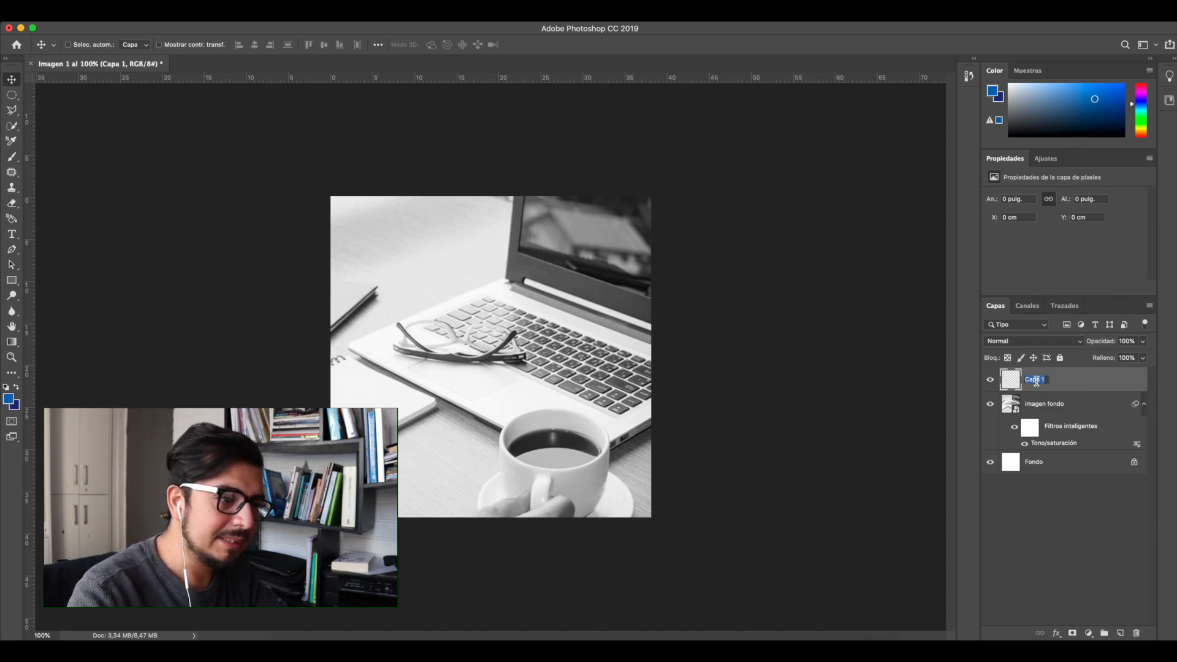
type("fondo de")
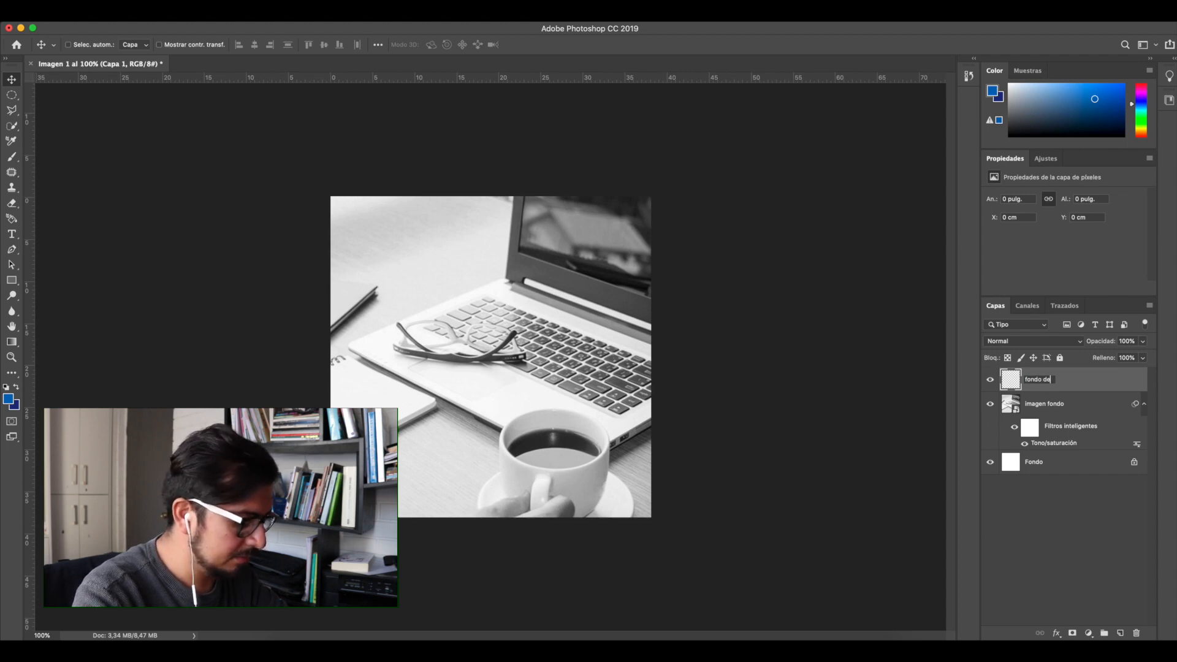
key("Return")
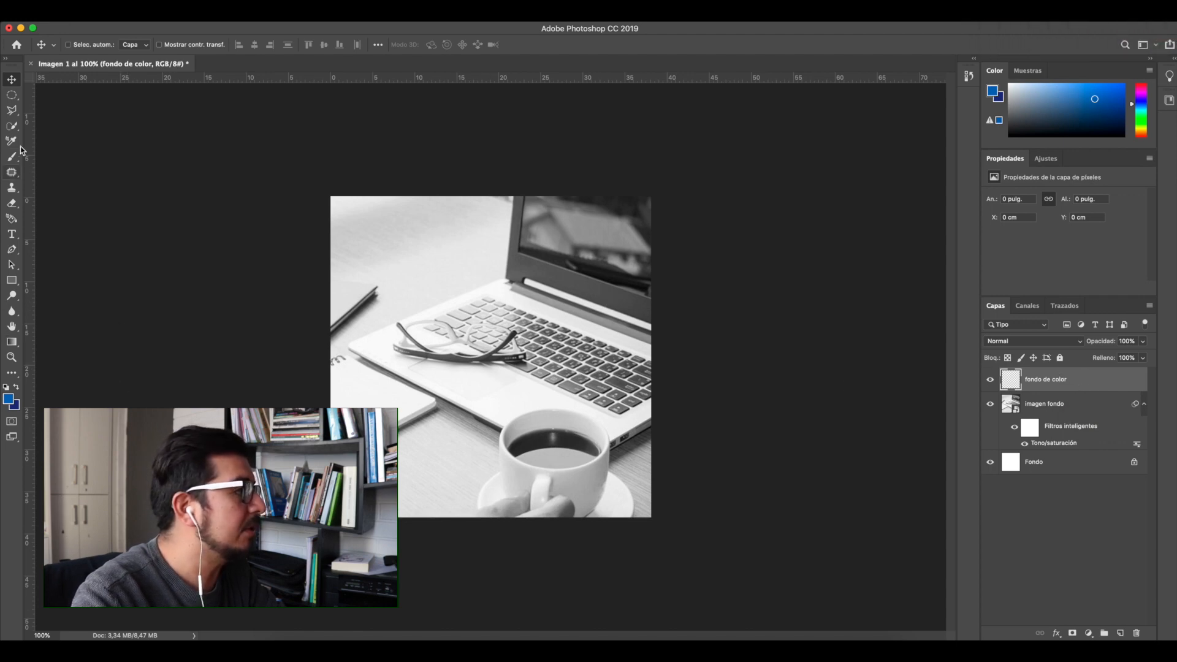
- Activate the Gradient tool and view its preset gradients, keeping the blue foreground-to-background gradient
left_click(12, 344)
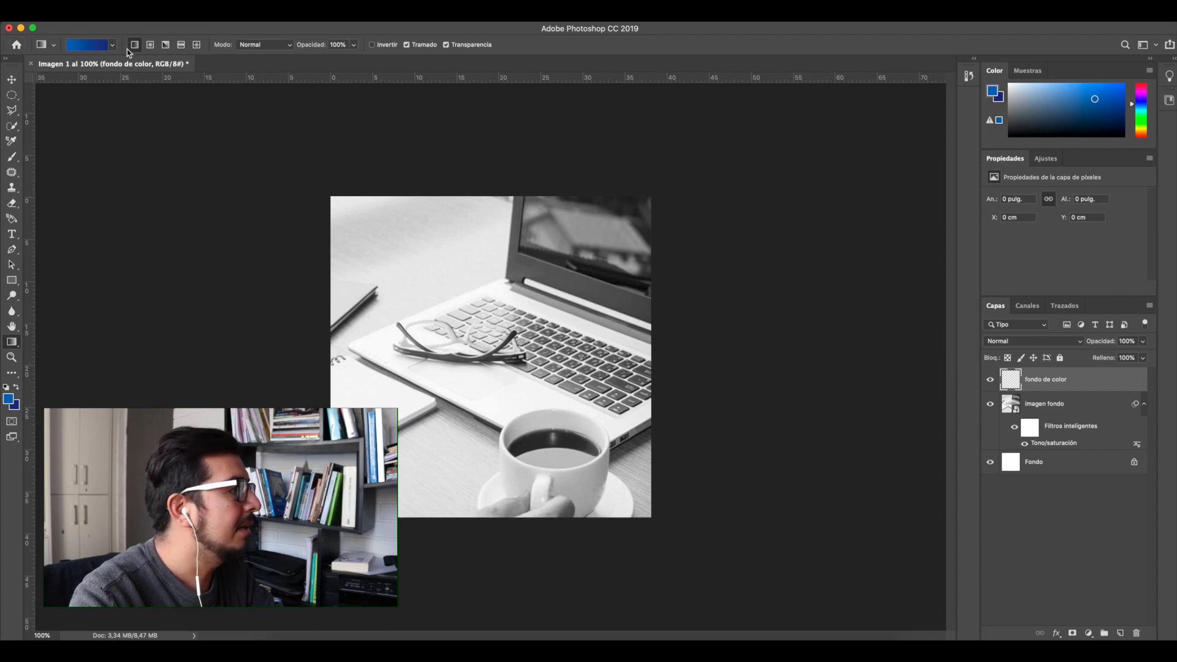
left_click(54, 49)
left_click(74, 42)
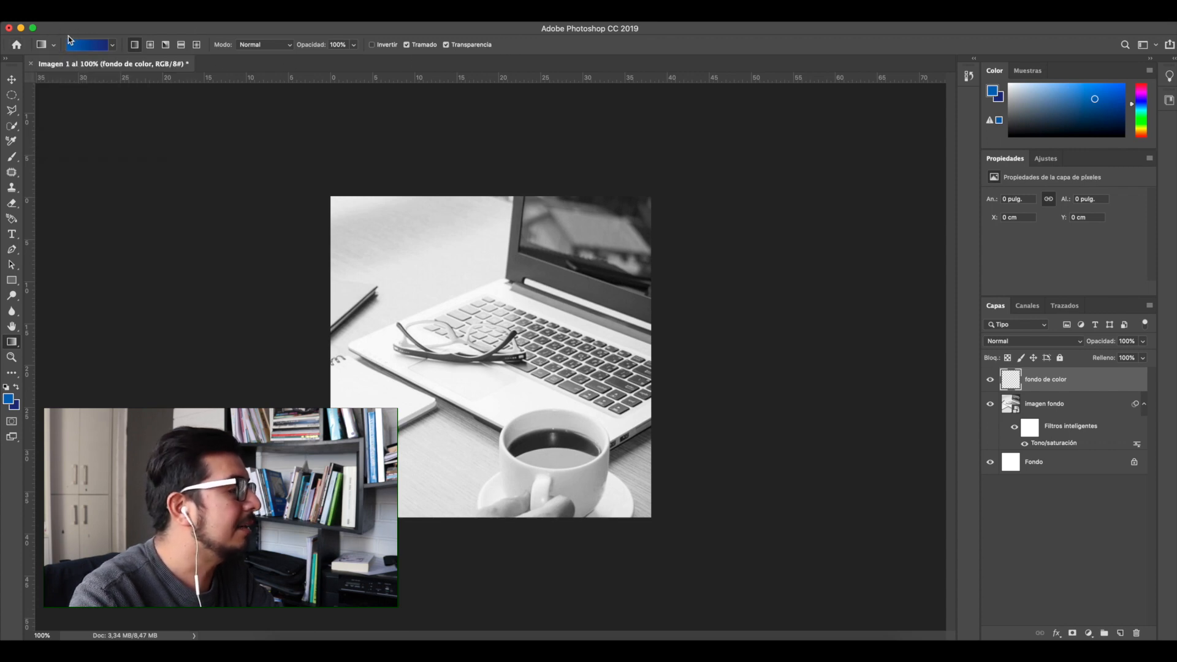
left_click(114, 49)
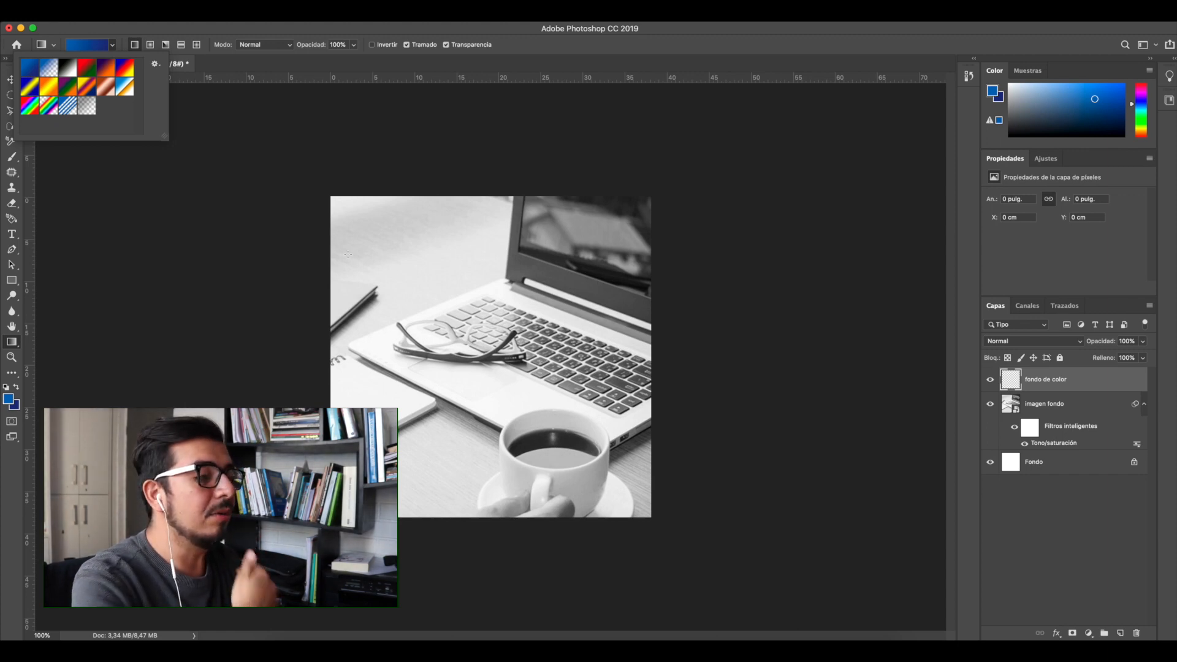
left_click(178, 31)
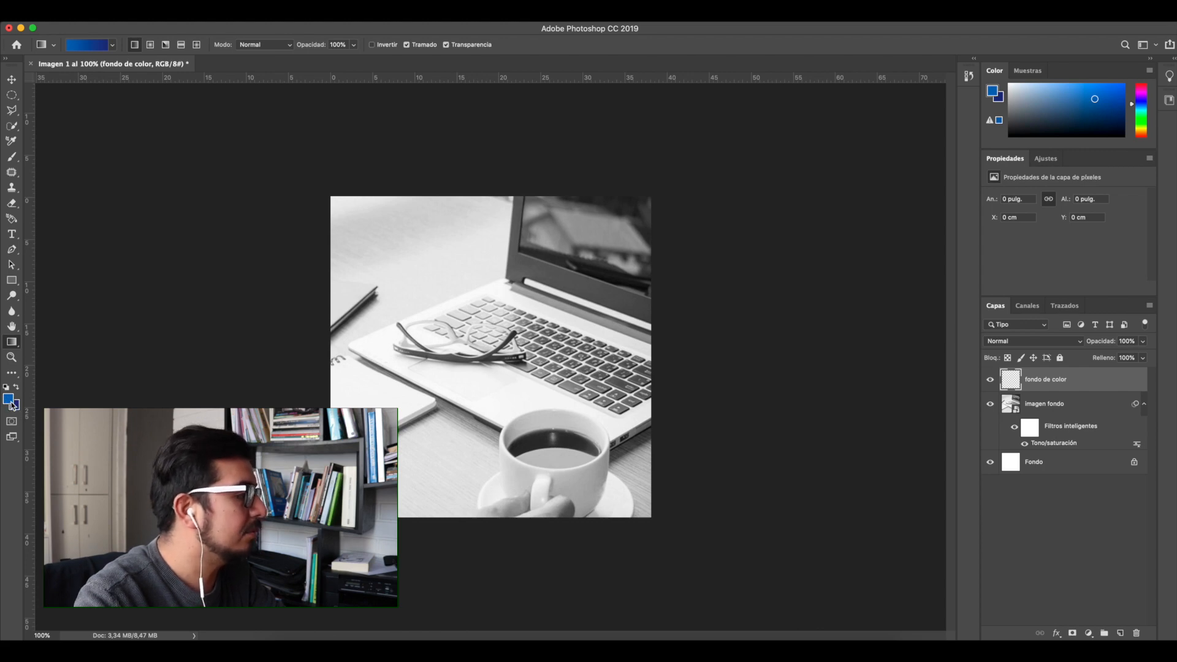
- Set the foreground color to the brighter blue #235ed8 and return to the Gradient tool
left_click(9, 400)
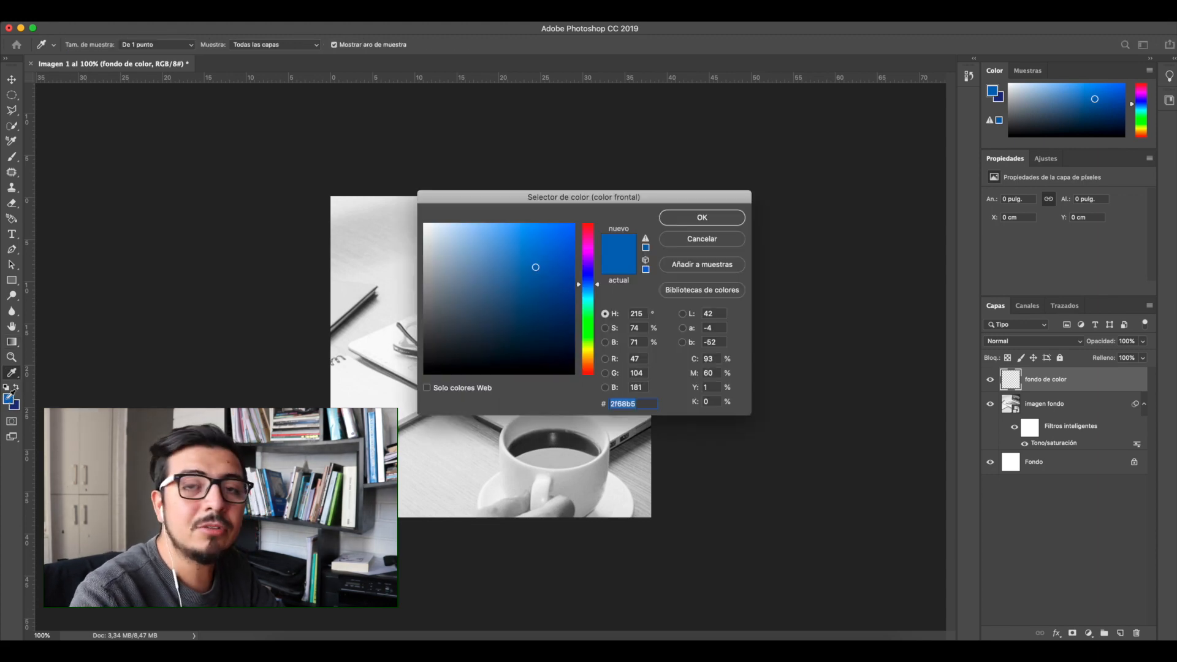
left_click_drag(582, 204, 562, 201)
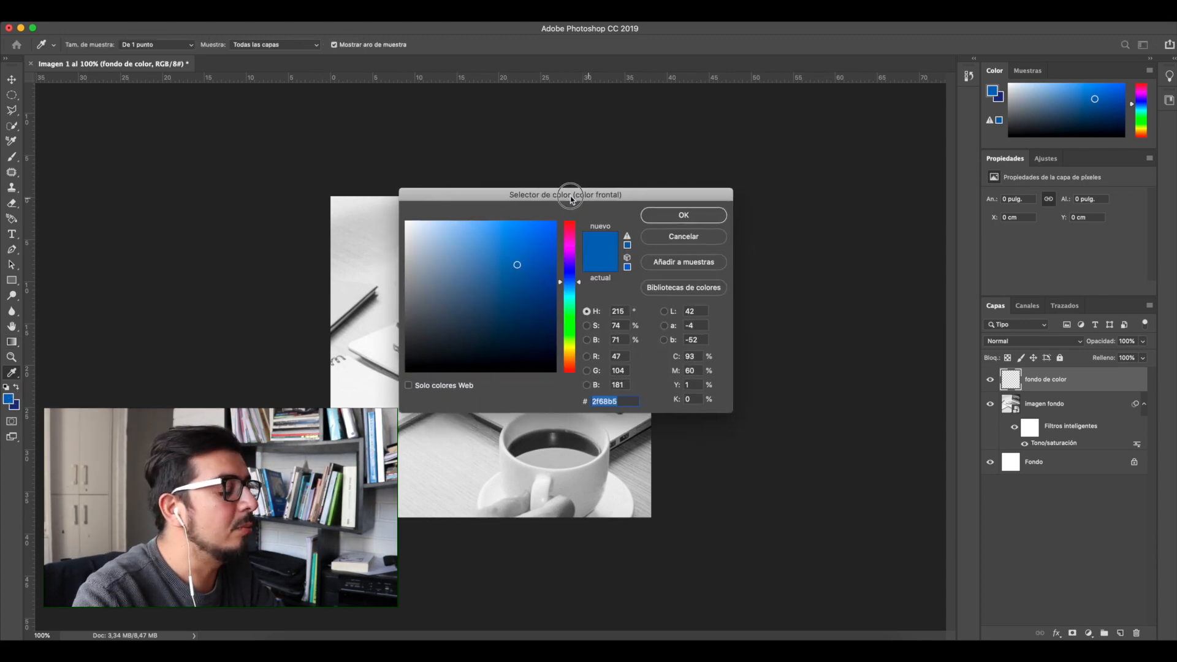
left_click_drag(571, 279, 571, 279)
left_click(530, 244)
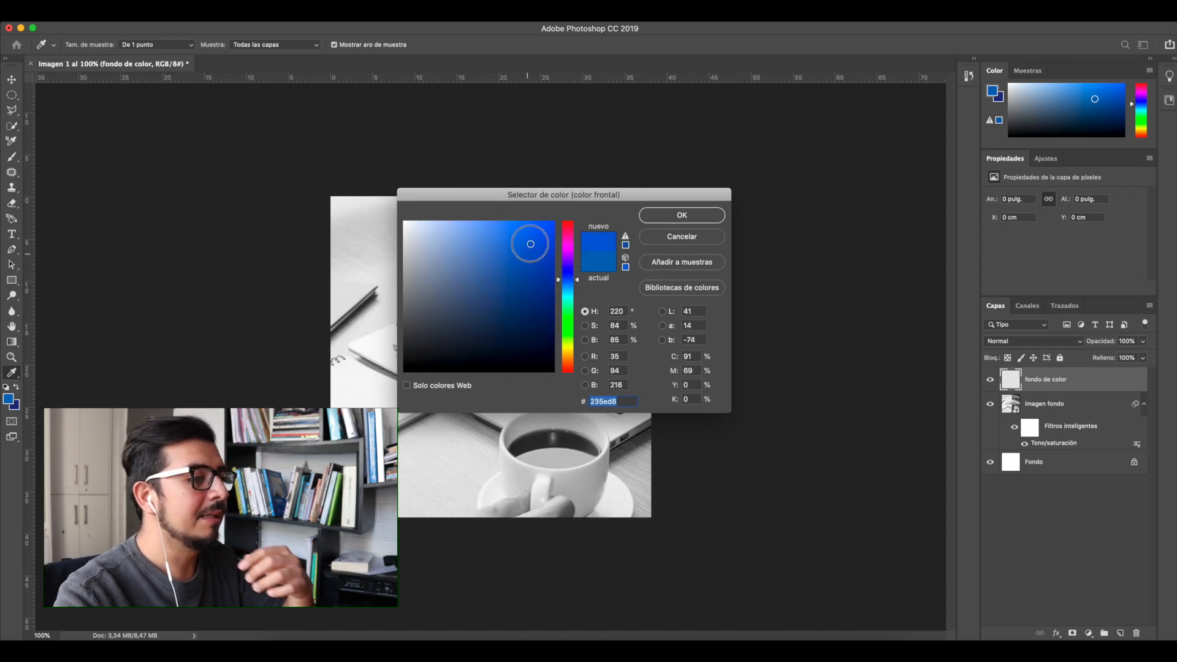
left_click(681, 215)
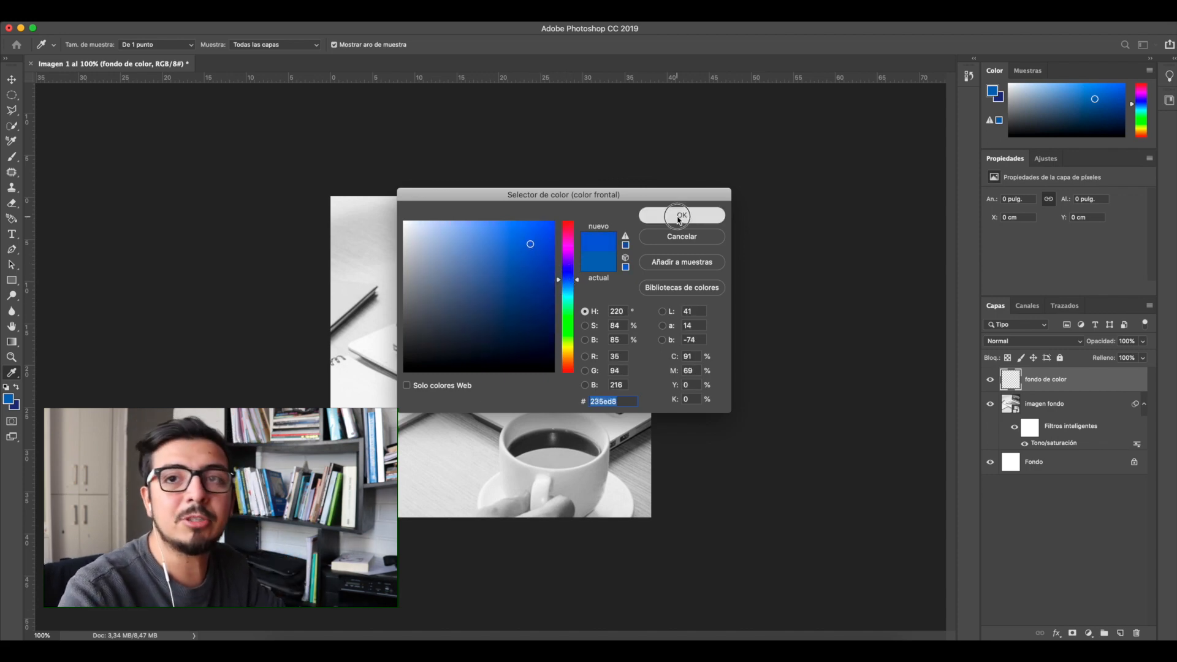
key("g")
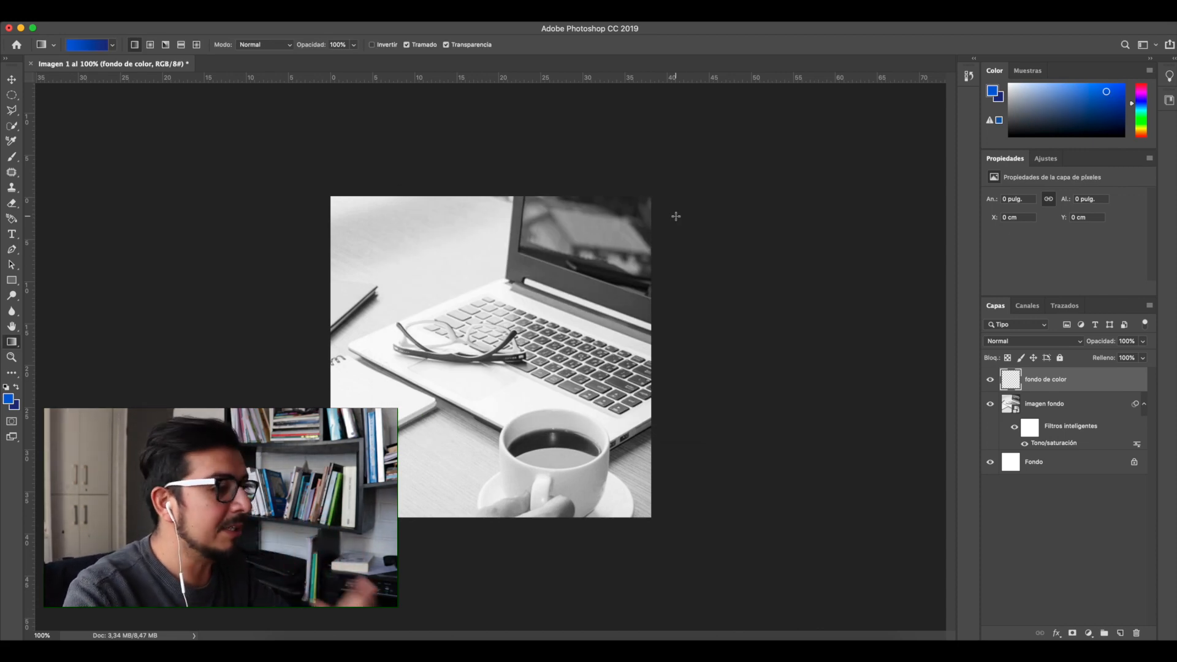
- Change the background color to the teal #079ea7 as the gradient's second color
left_click(14, 407)
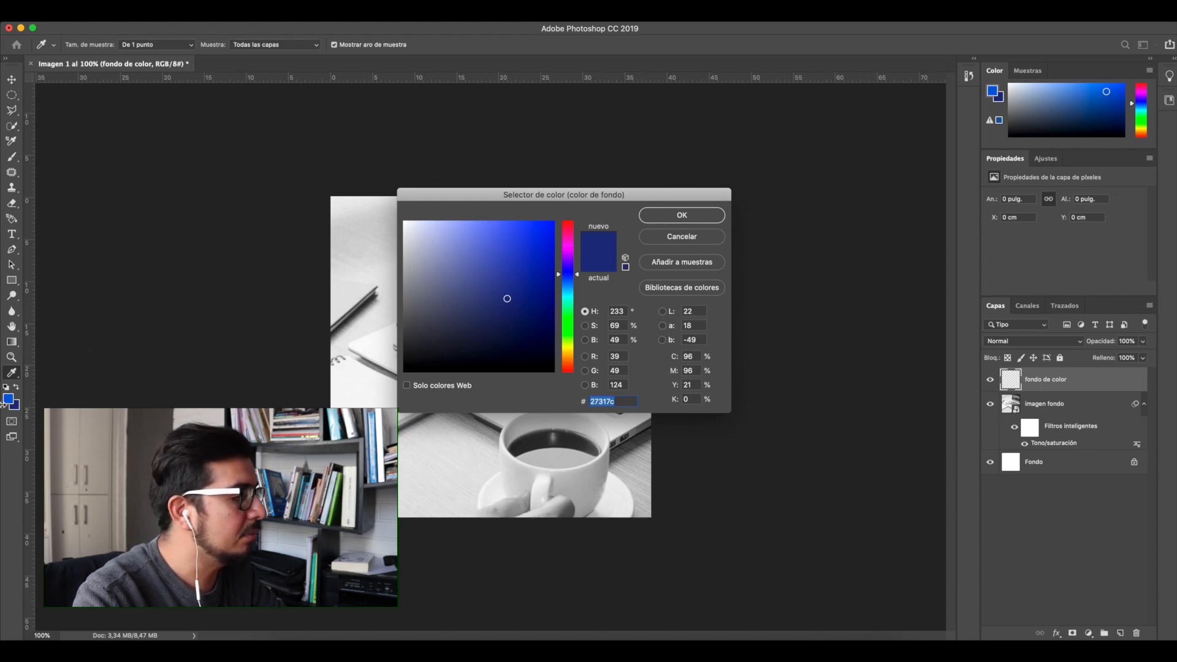
left_click_drag(570, 294, 569, 294)
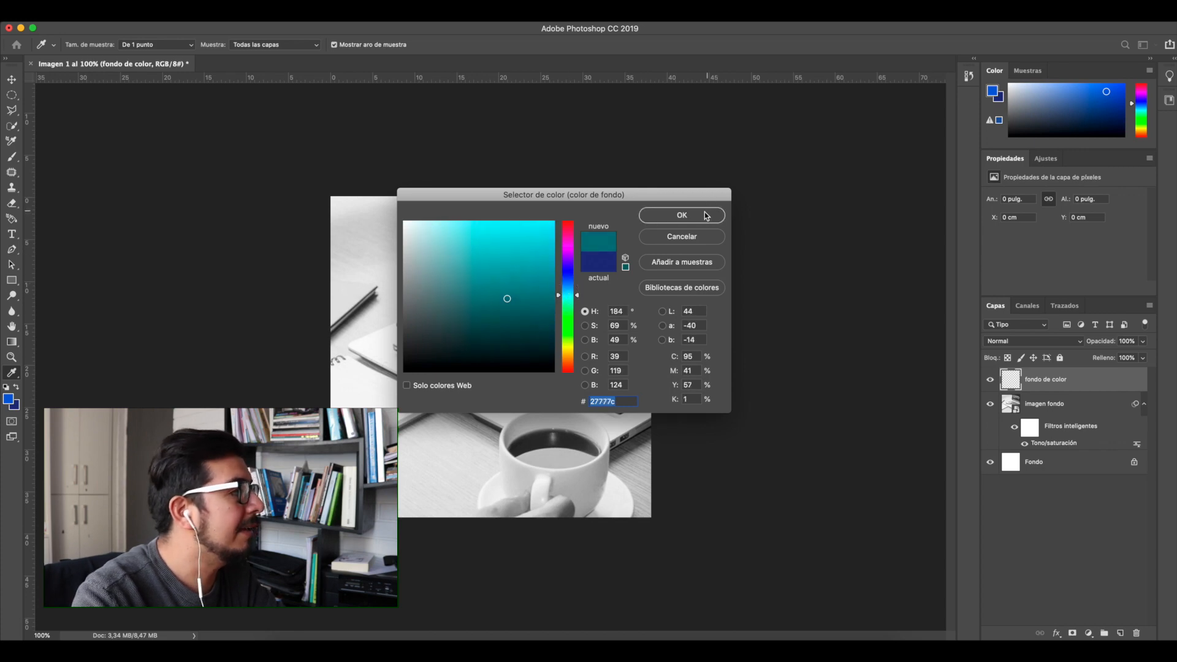
left_click(710, 215)
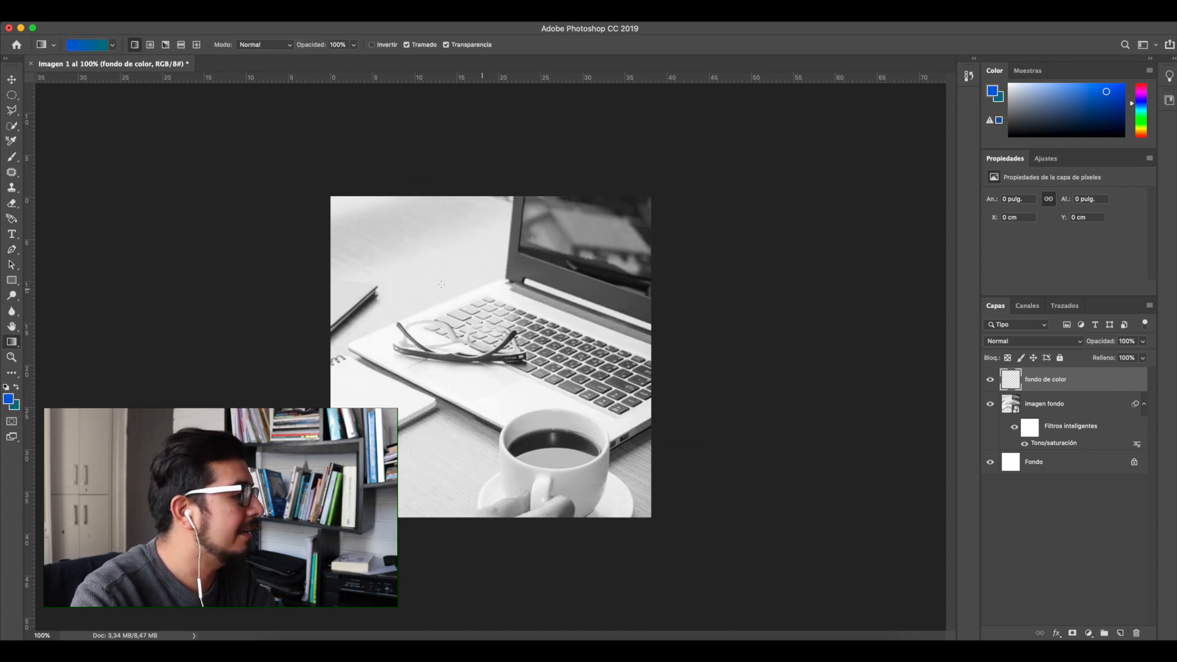
left_click(15, 407)
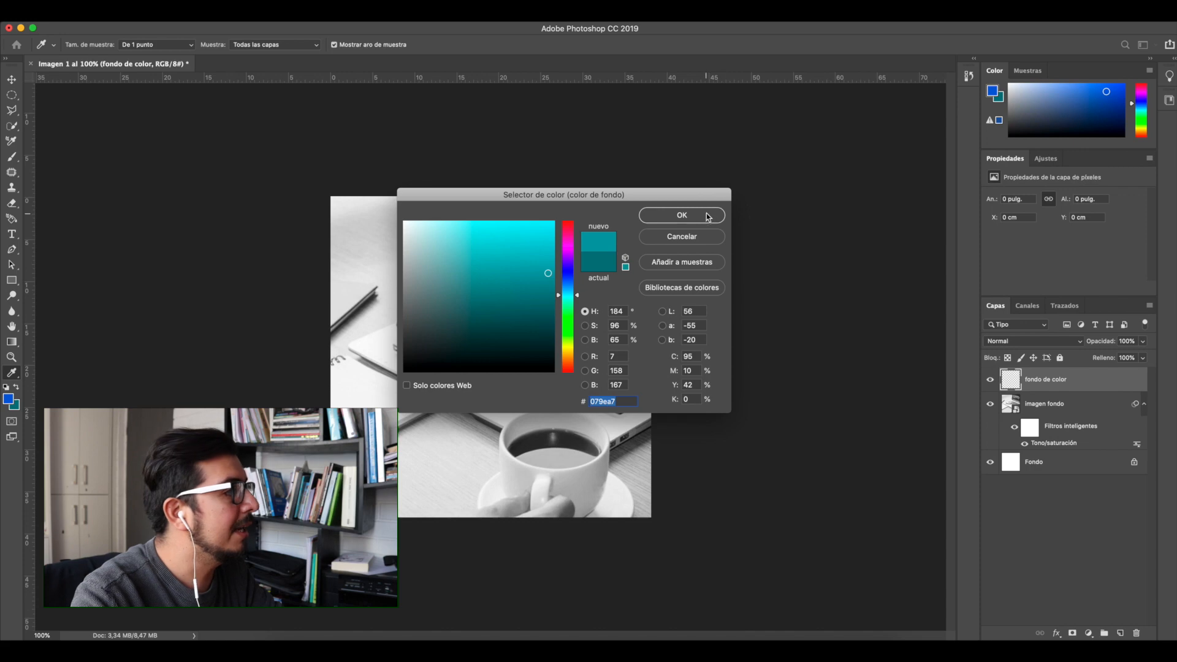
left_click(711, 216)
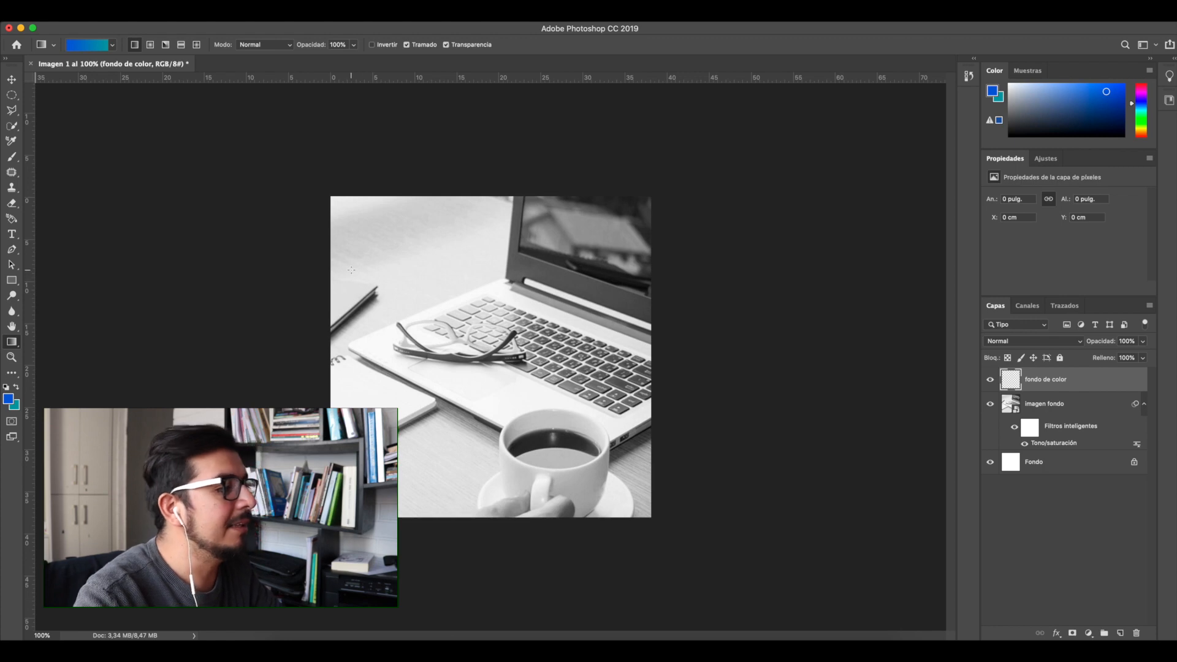
- Fill the fondo de color layer with a diagonal linear blue-to-teal gradient running from the image's upper left to its lower right
mouse_move(350, 270)
left_mouse_down()
mouse_move(428, 270)
mouse_move(526, 294)
mouse_move(575, 346)
mouse_move(613, 355)
mouse_move(607, 313)
mouse_move(588, 371)
mouse_move(625, 326)
mouse_move(613, 313)
mouse_move(638, 334)
mouse_move(627, 347)
mouse_move(447, 270)
mouse_move(350, 269)
left_mouse_up()
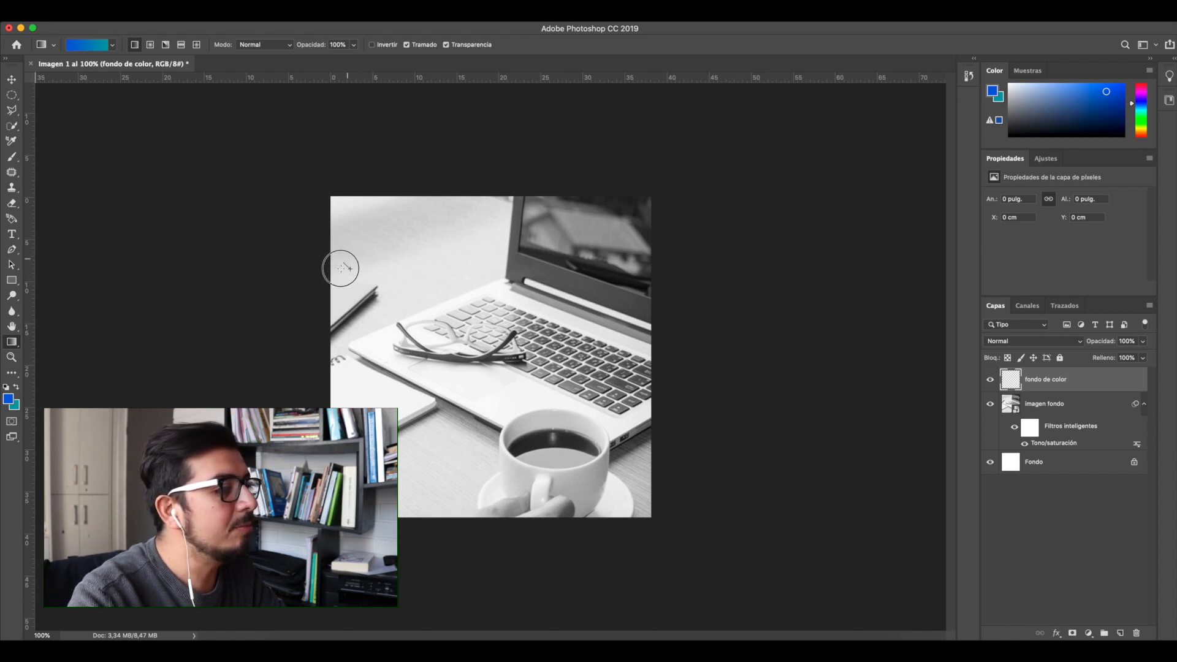
left_click_drag(353, 256, 629, 430)
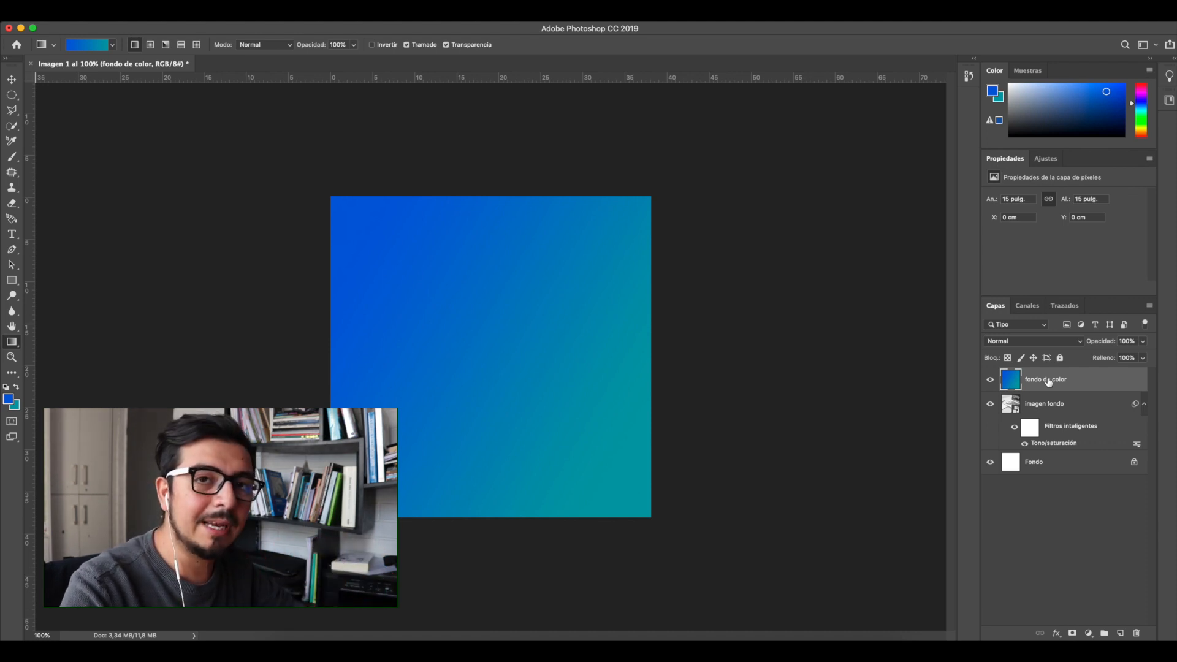
- Try placing the fondo de color layer beneath imagen fondo, and return it above the photo
left_click_drag(1047, 382, 1044, 442)
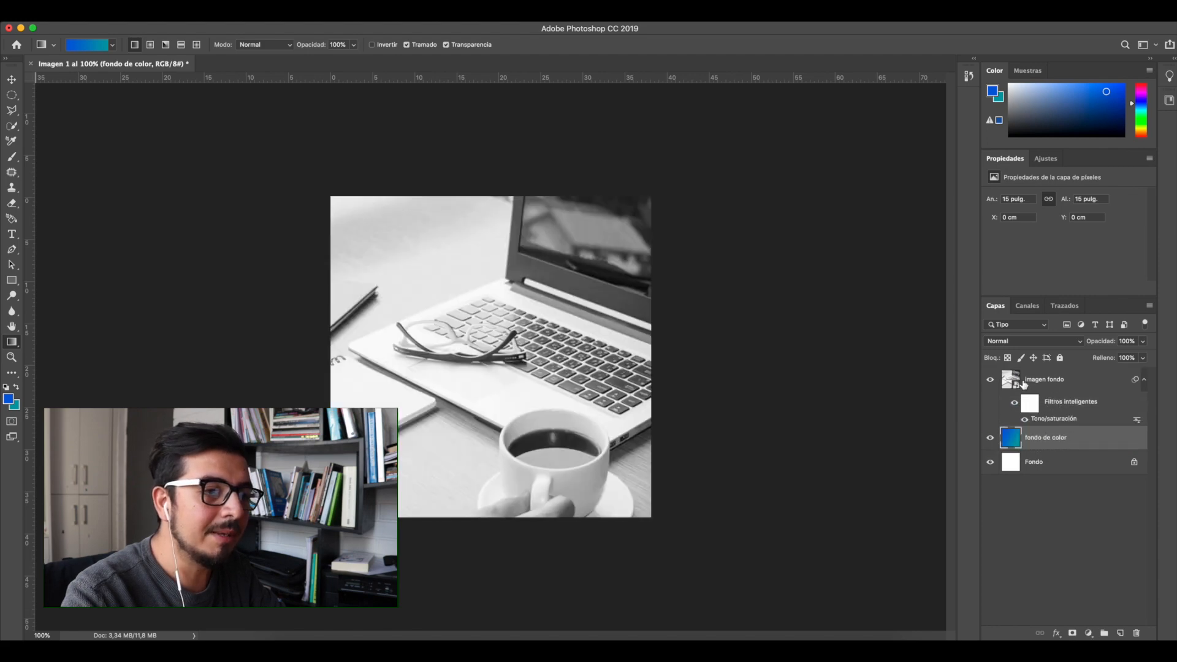
left_click(1053, 381)
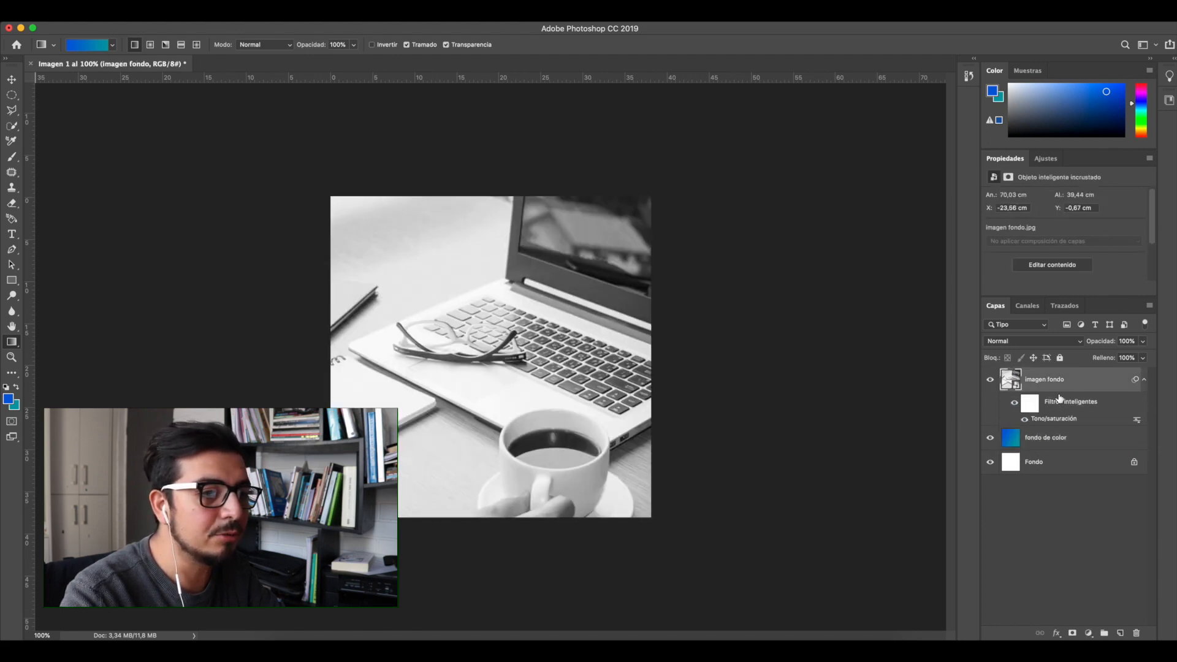
left_click_drag(1047, 441, 1060, 381)
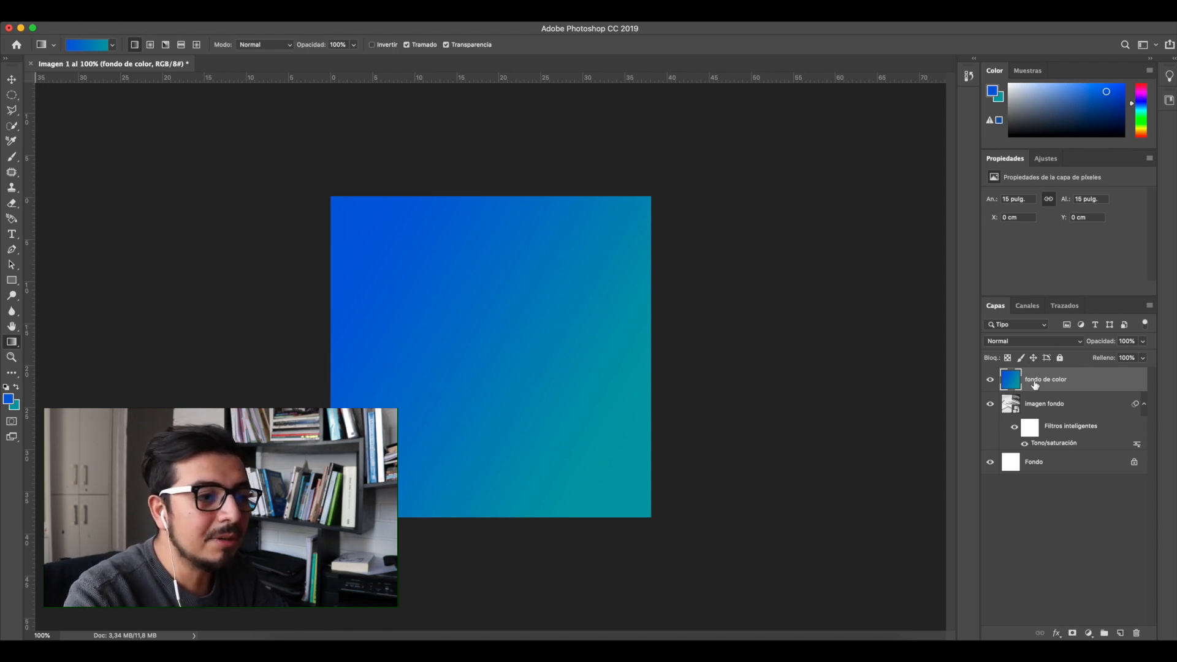
- Reduce the opacity of the fondo de color layer to 70% and keep that layer selected
left_click(1143, 342)
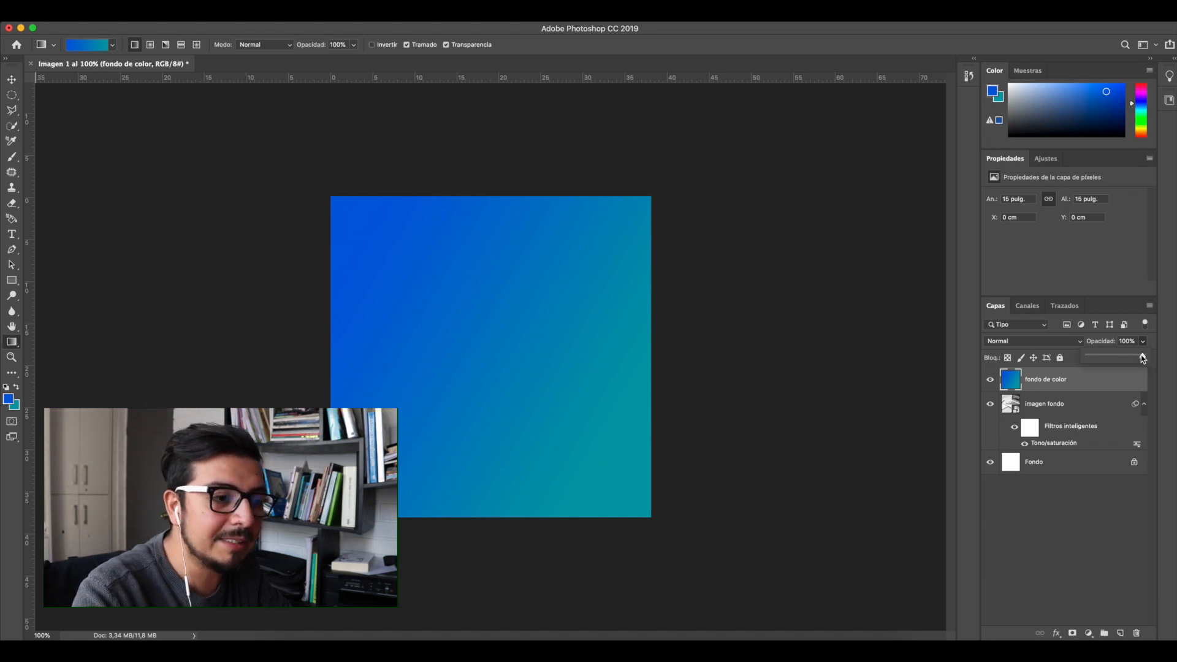
left_click_drag(1143, 359, 1125, 358)
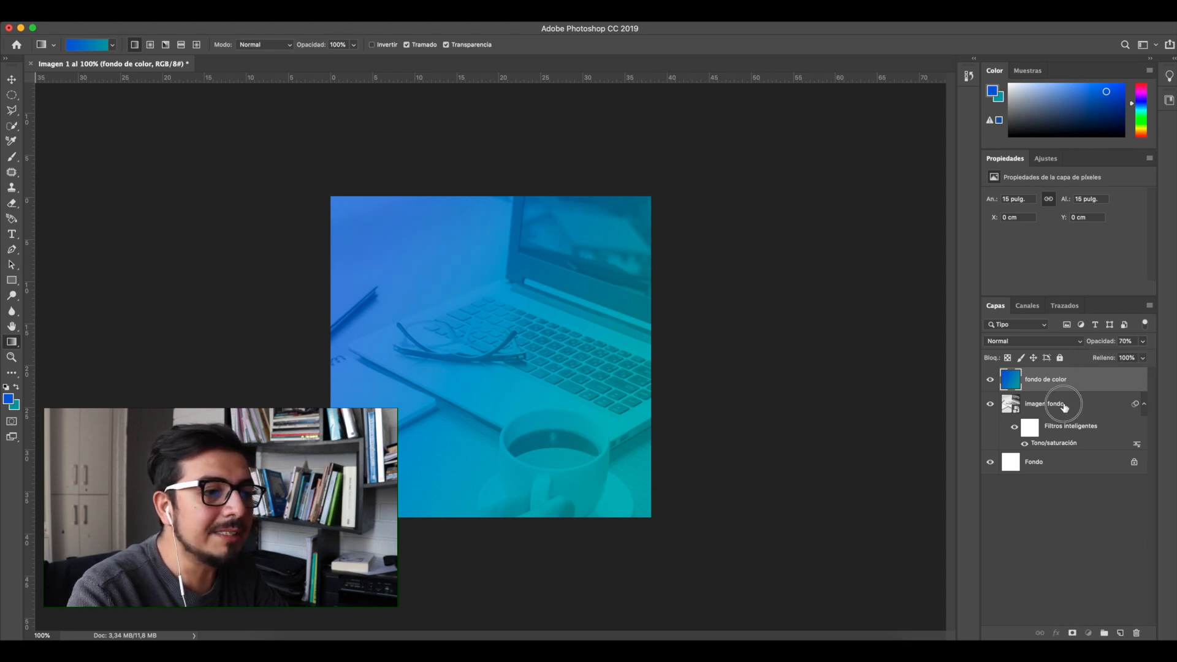
left_click(1037, 405)
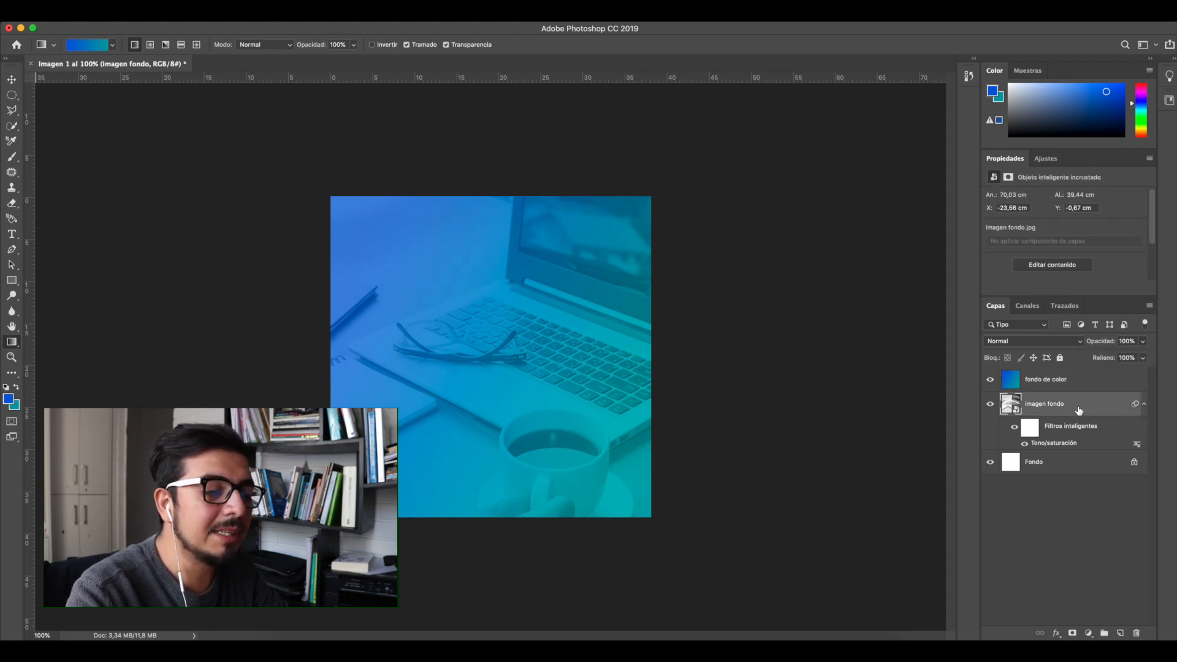
left_click(1054, 384)
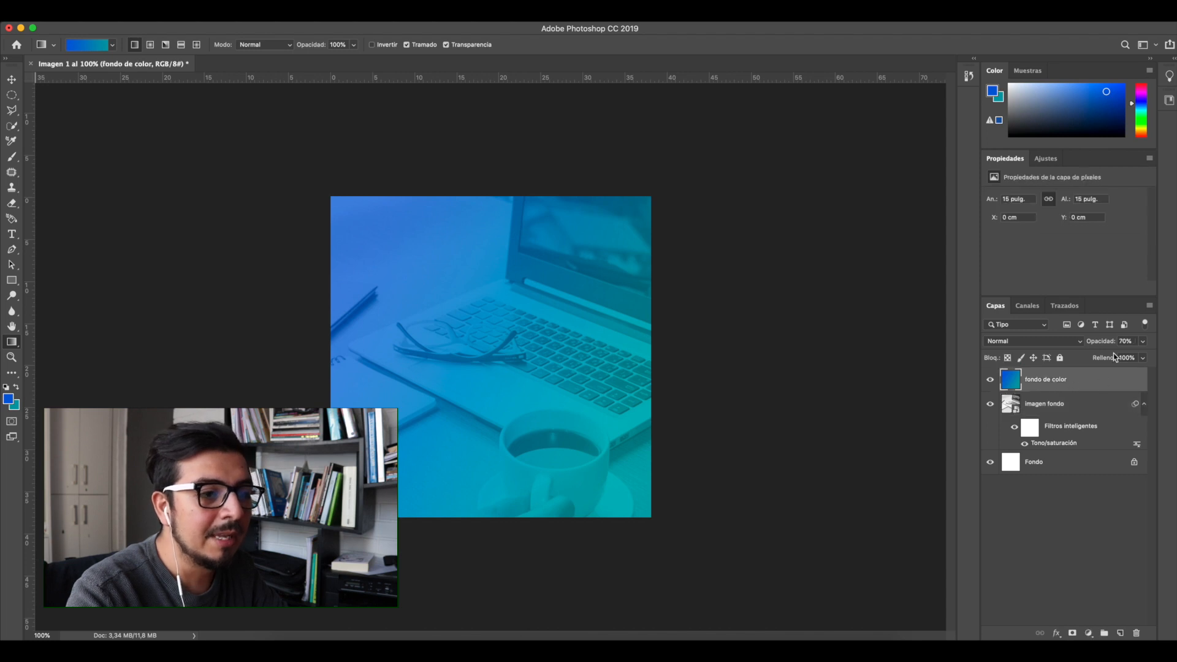
left_click(1143, 344)
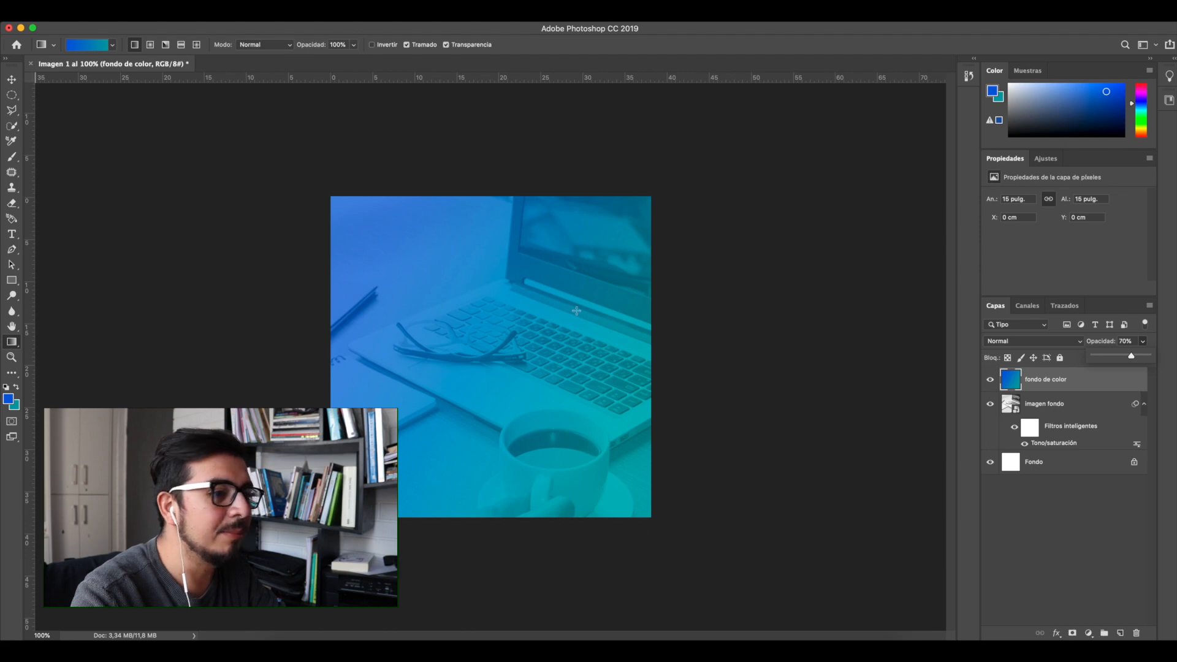
left_click(1095, 385)
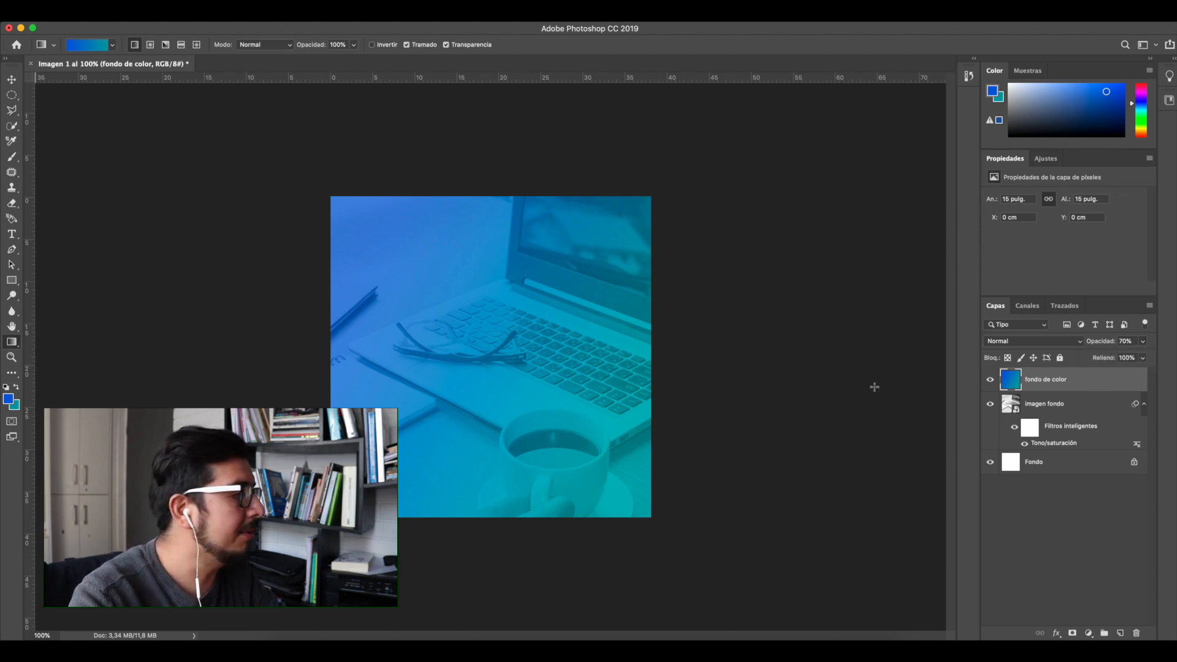
left_click(1068, 385)
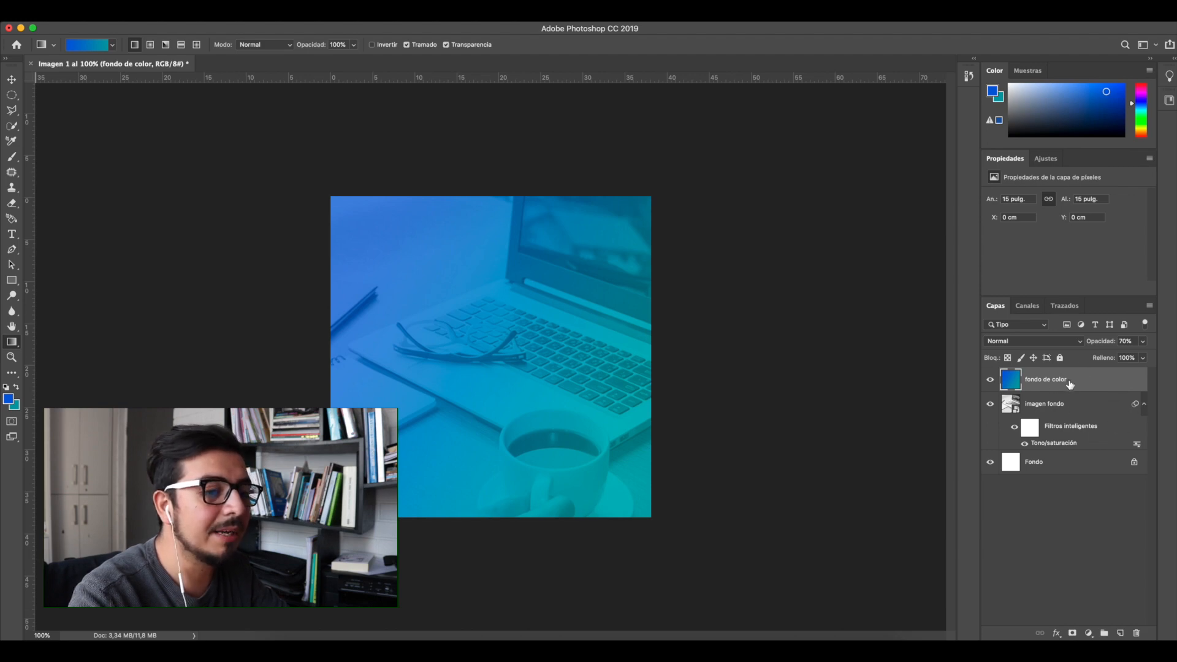